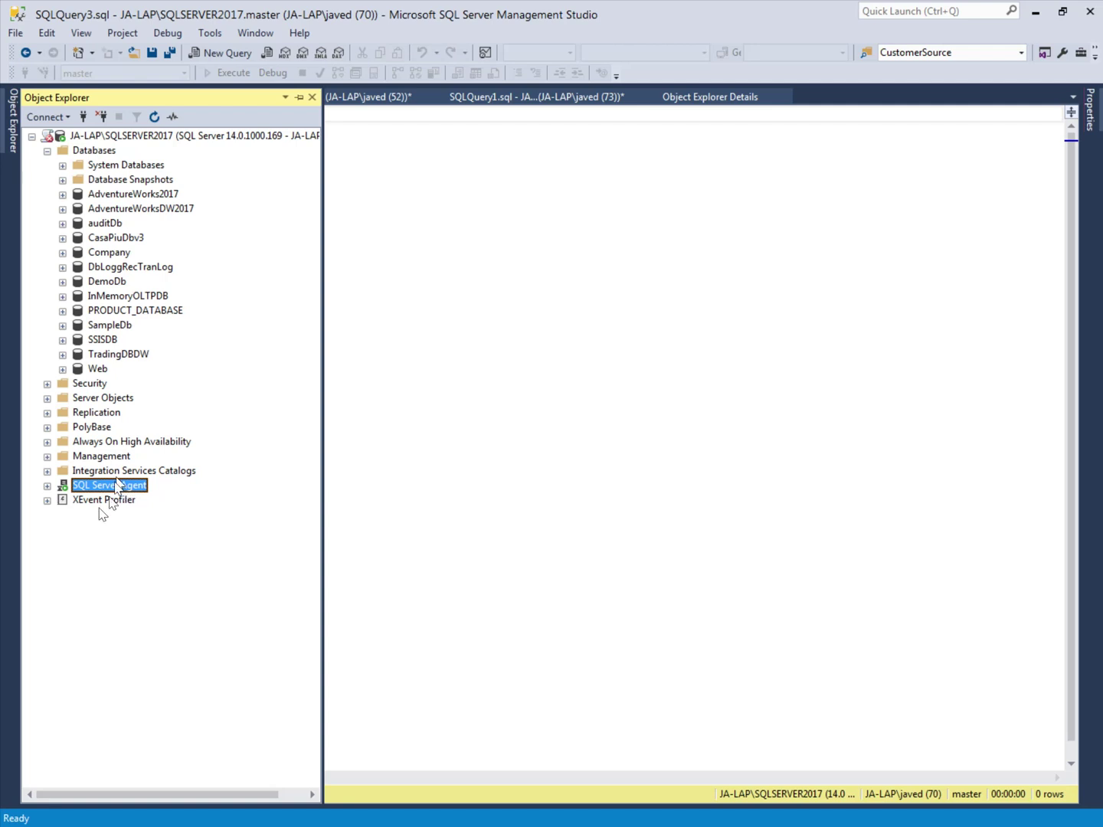
# Step: Expand SQL Server Agent and bring up the Jobs folder's context menu
pyautogui.click(48, 486)
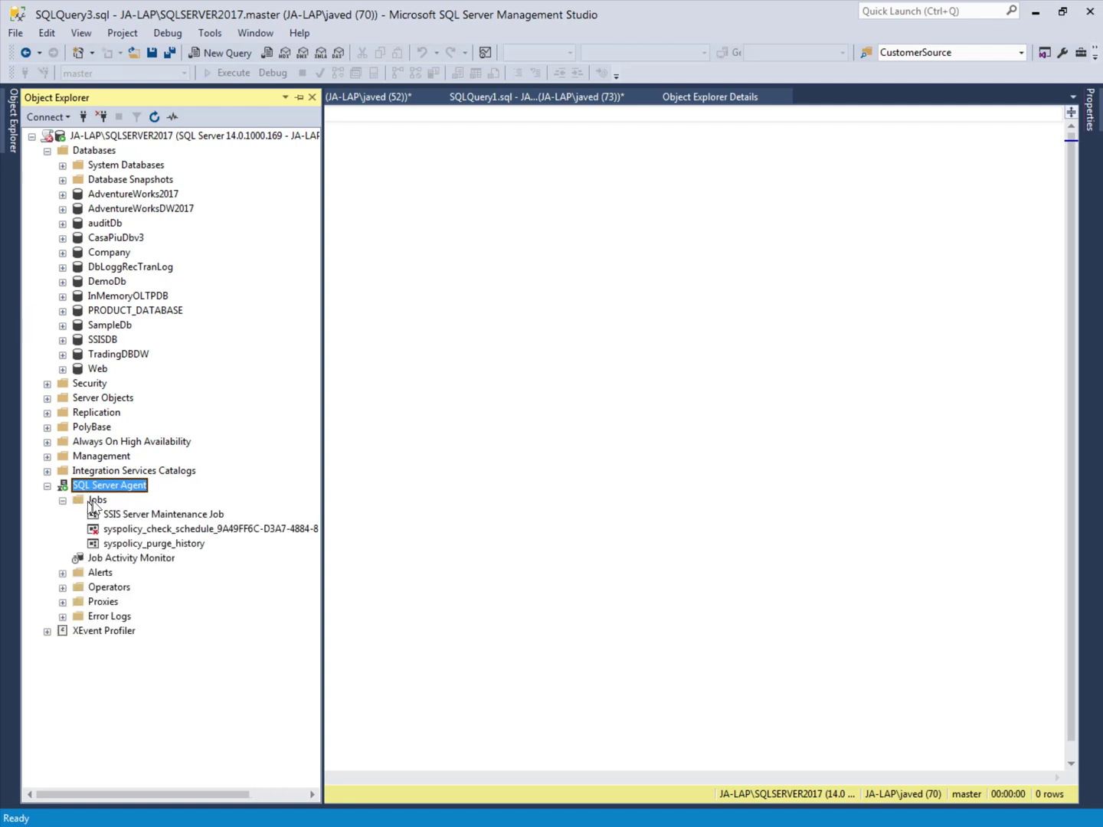
pyautogui.click(63, 500)
pyautogui.rightClick(95, 499)
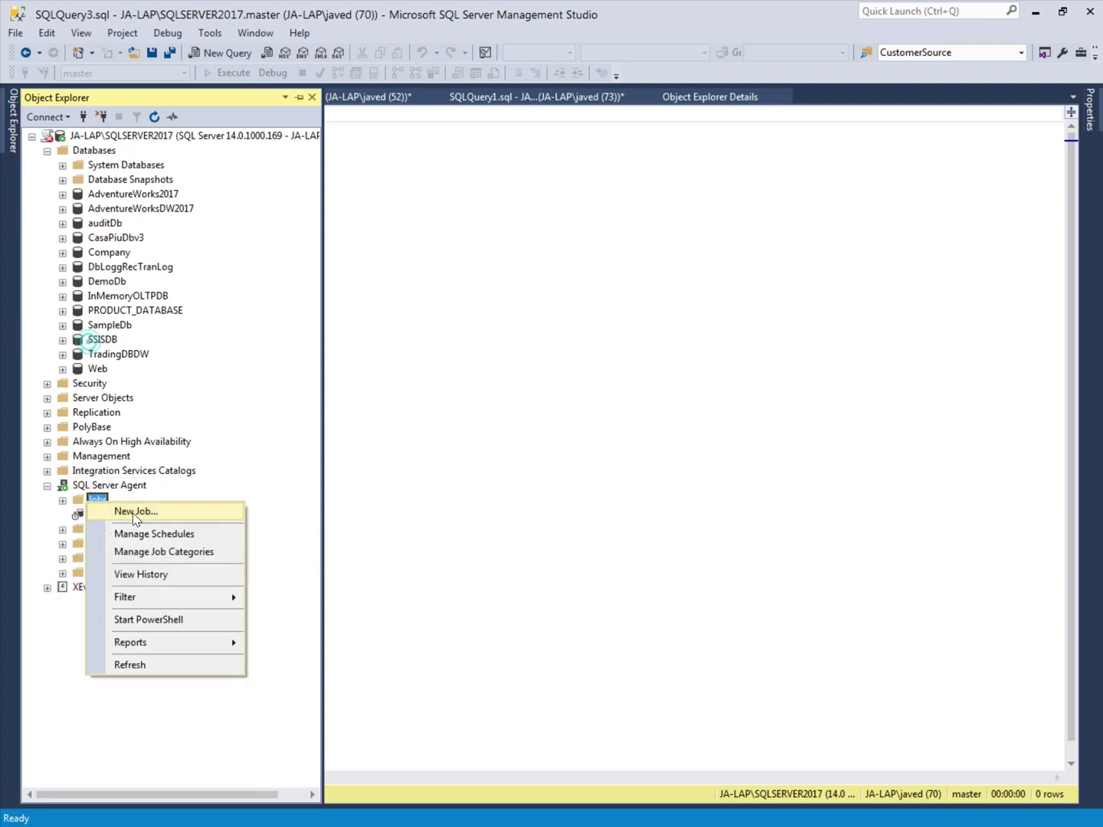
# Step: Start a new job named Full_db_Job_demo and go to its empty Steps page
pyautogui.click(135, 513)
pyautogui.write('Full_db_Job_demo')
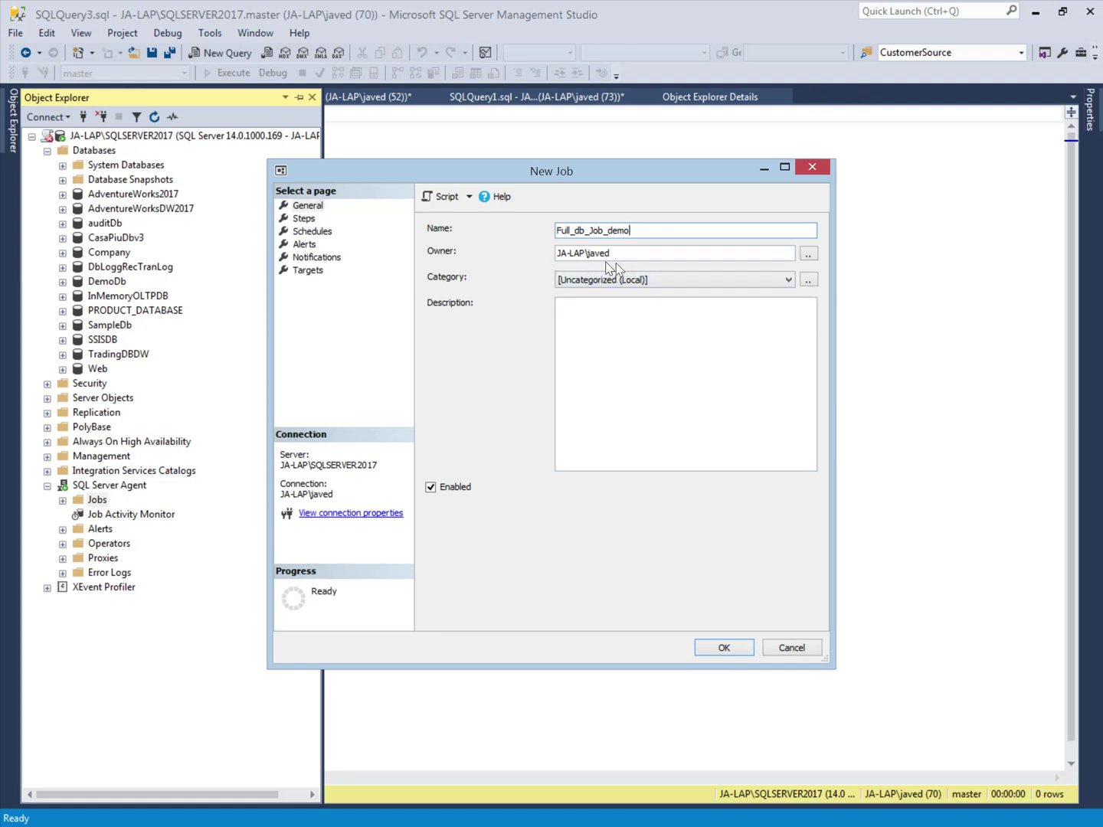
pyautogui.click(304, 219)
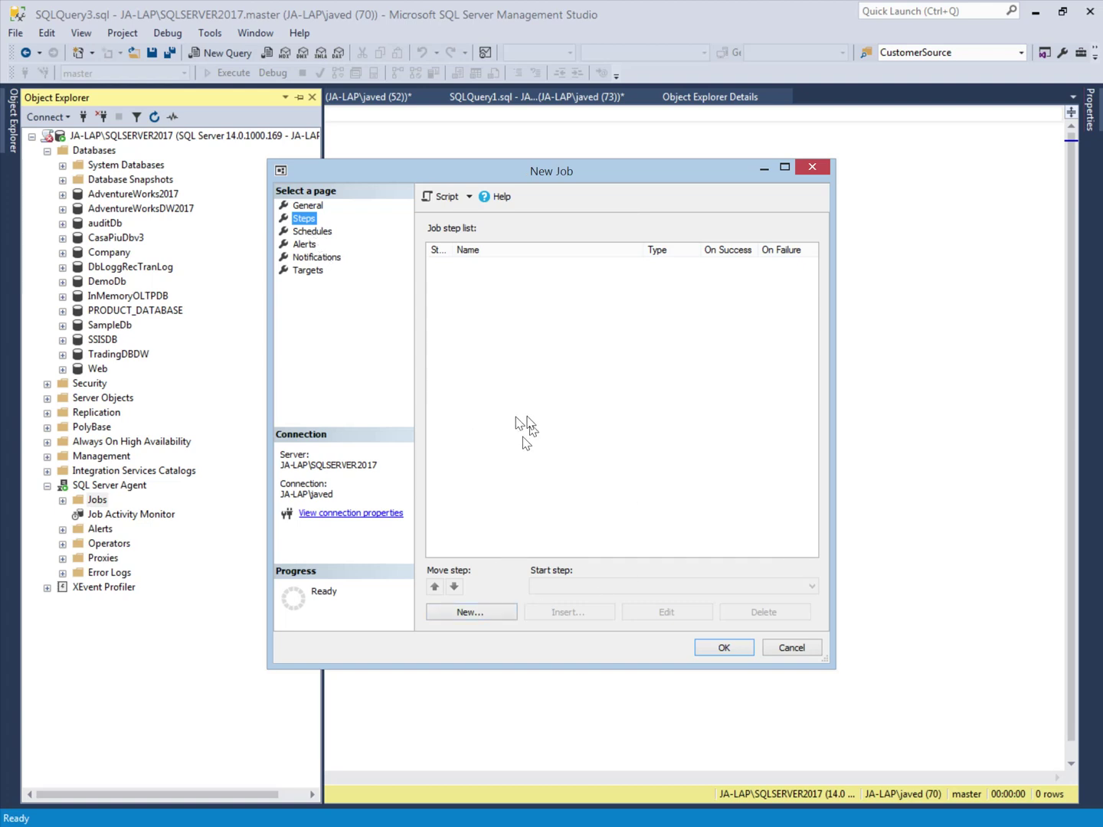
pyautogui.click(479, 614)
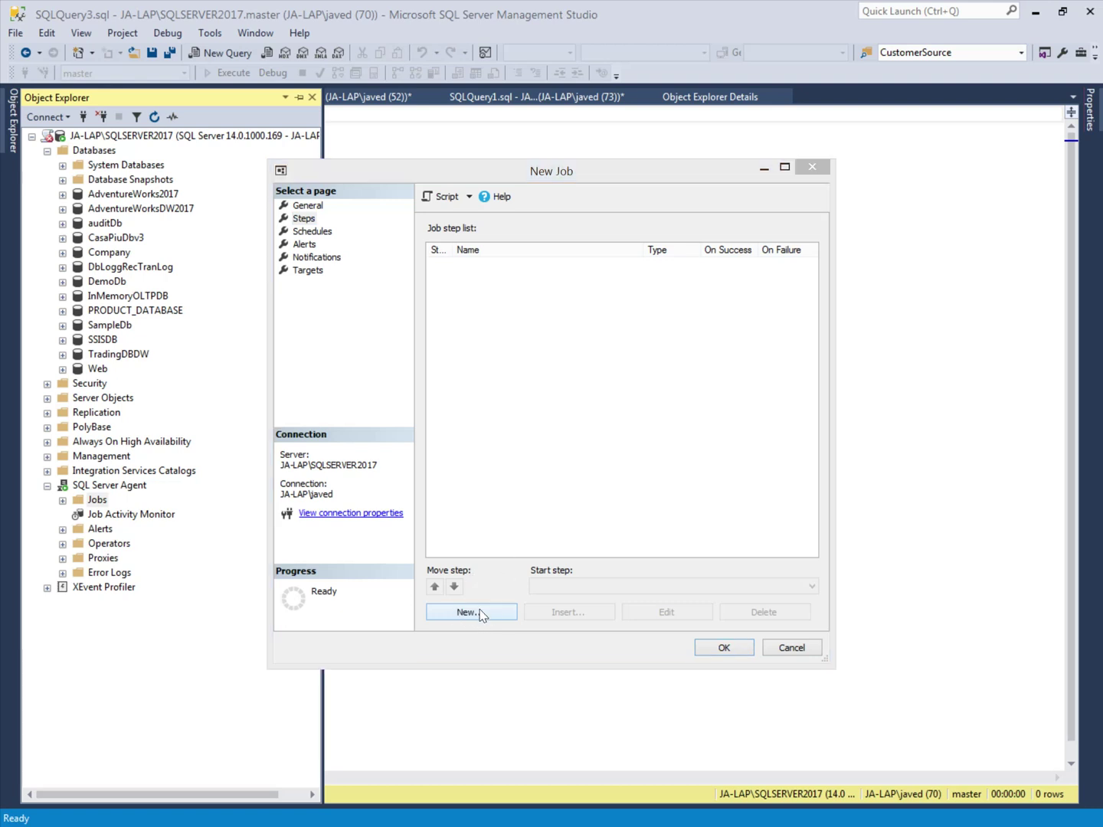
# Step: Add a step named Job_Backup_step that runs against the SampleDb database
pyautogui.click(479, 613)
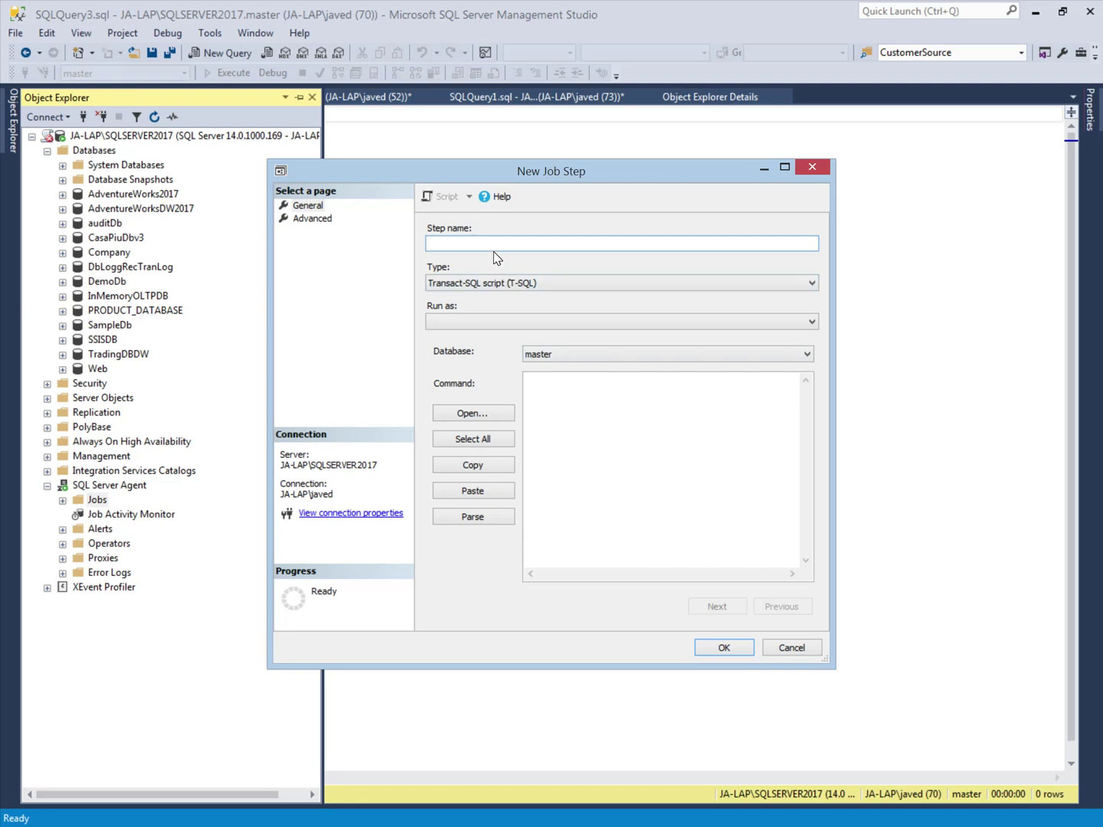
pyautogui.write('Job_Backup_step')
pyautogui.click(565, 354)
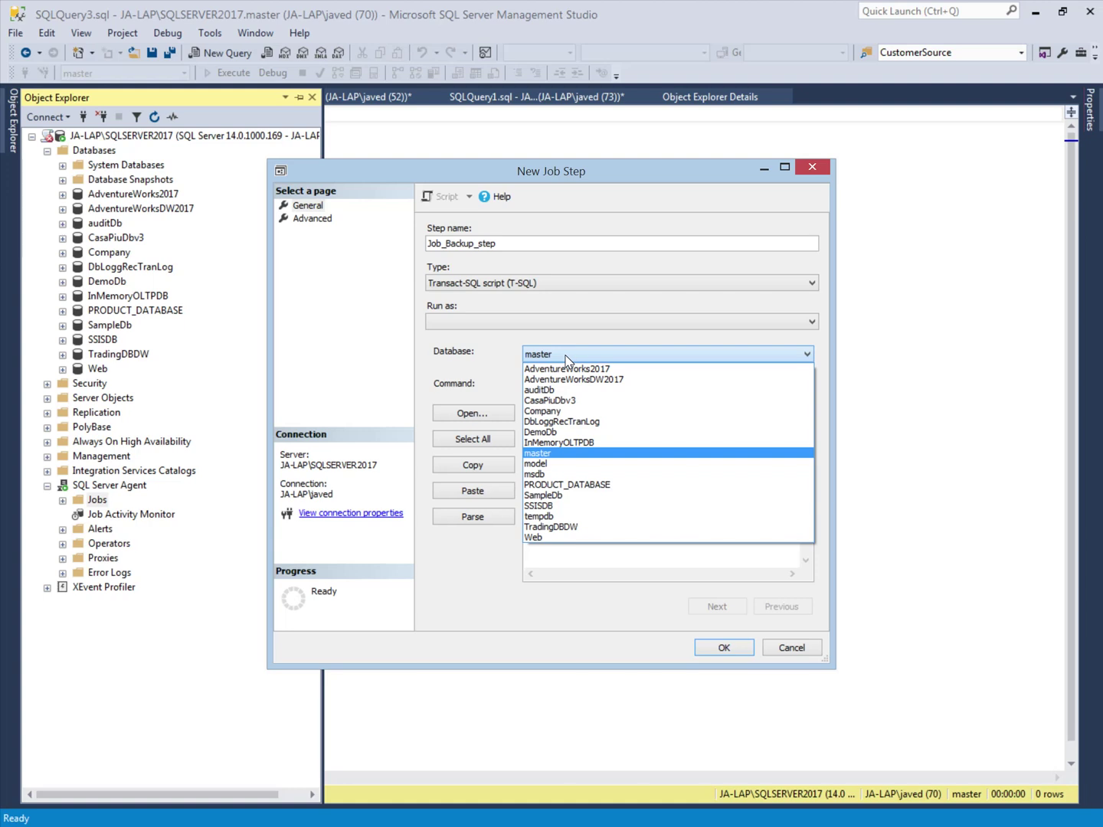
pyautogui.click(565, 354)
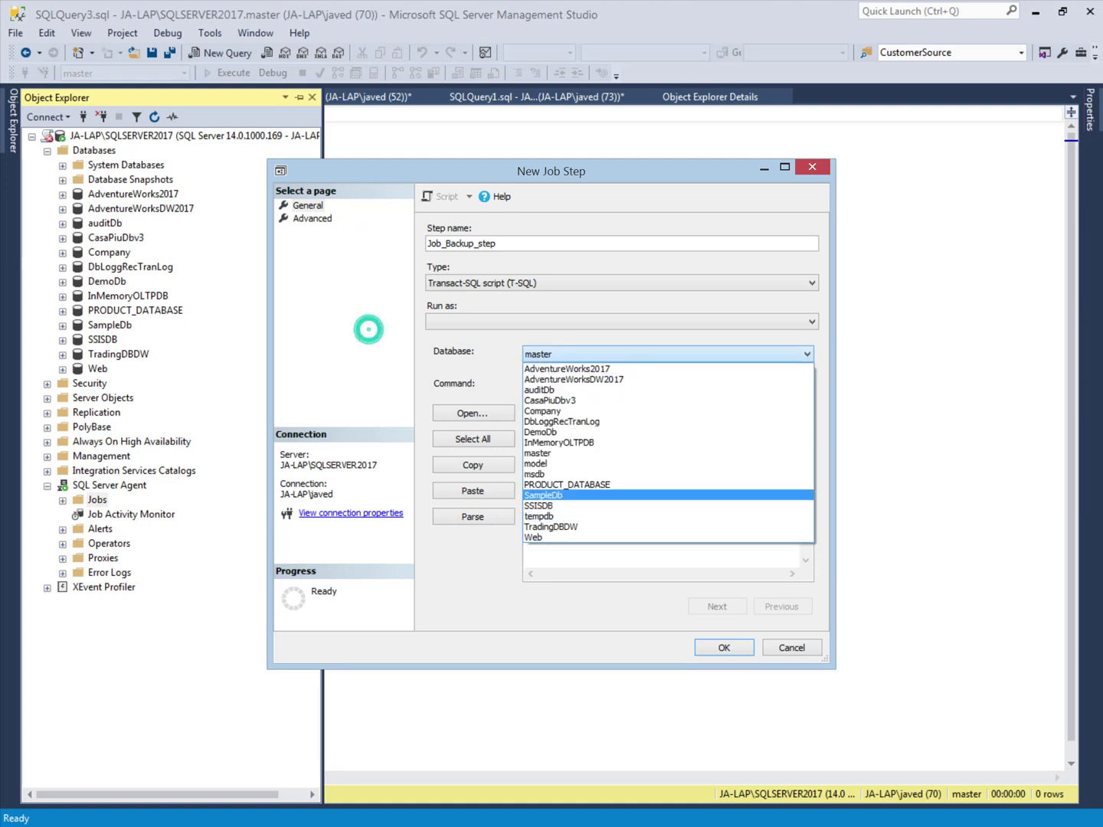
pyautogui.click(556, 497)
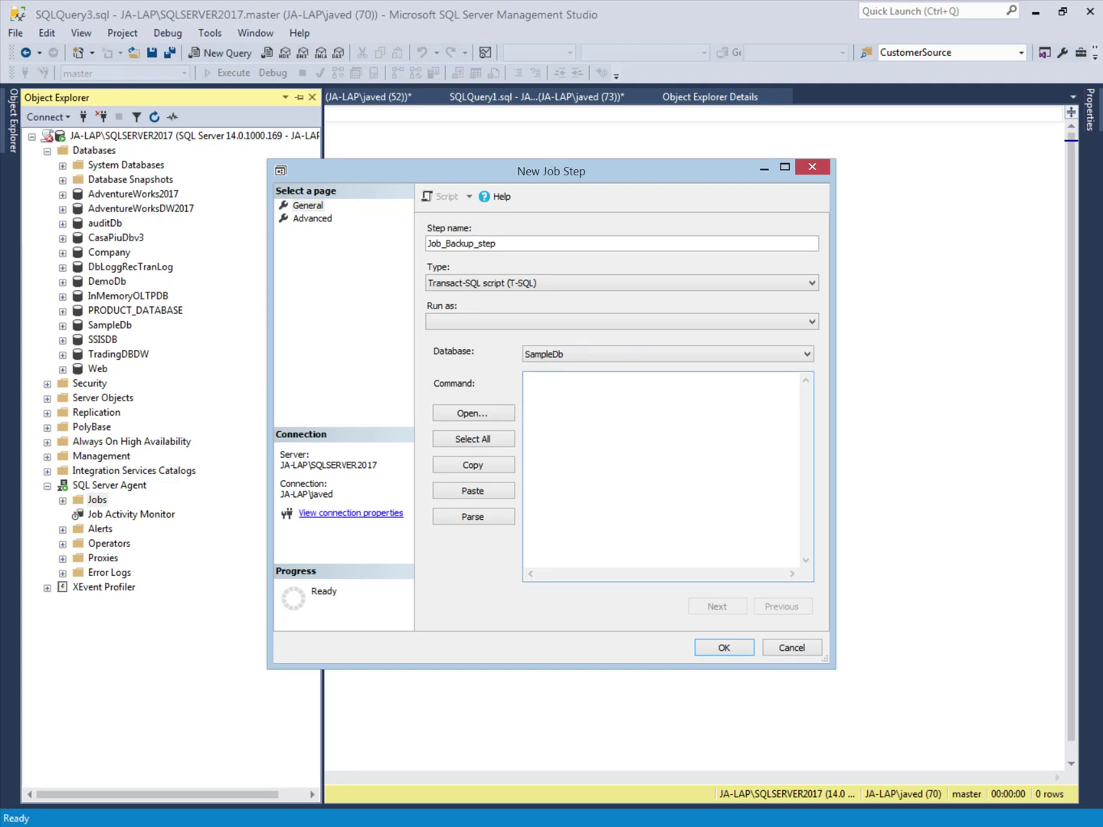
# Step: Paste the BACKUP DATABASE script with CHECKSUM into Command and save the step
pyautogui.rightClick(551, 431)
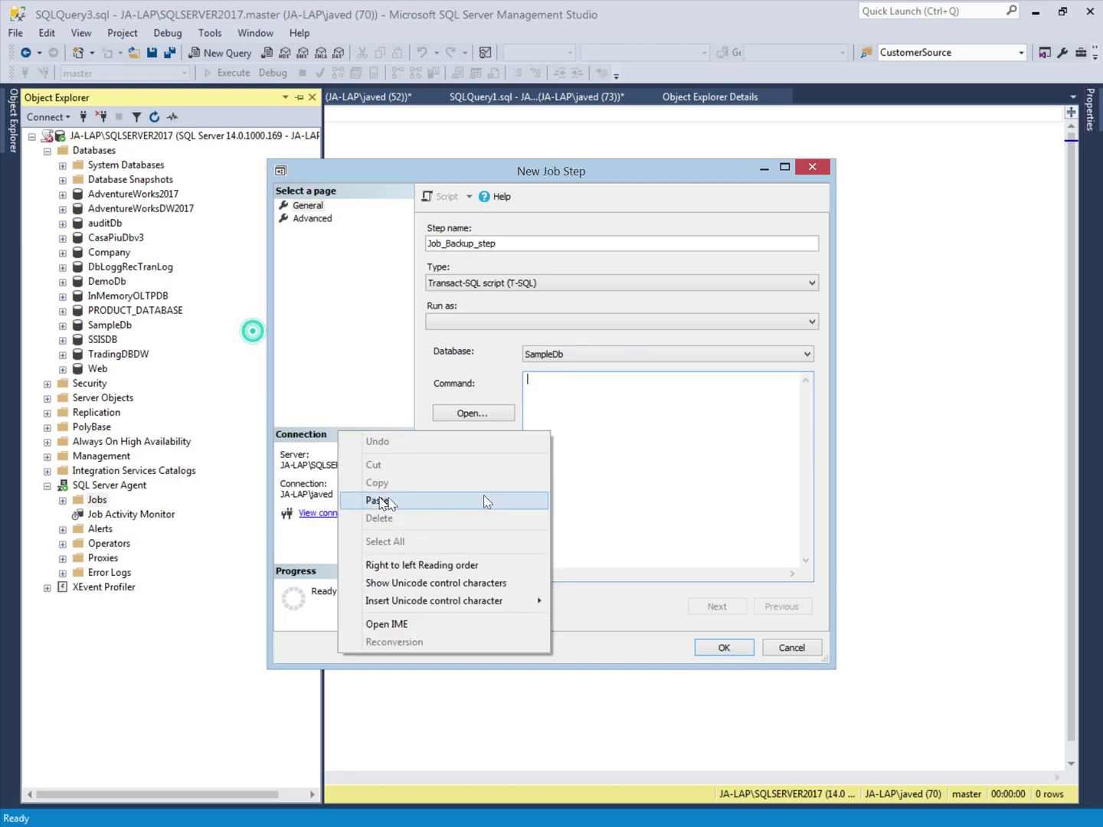
pyautogui.click(379, 499)
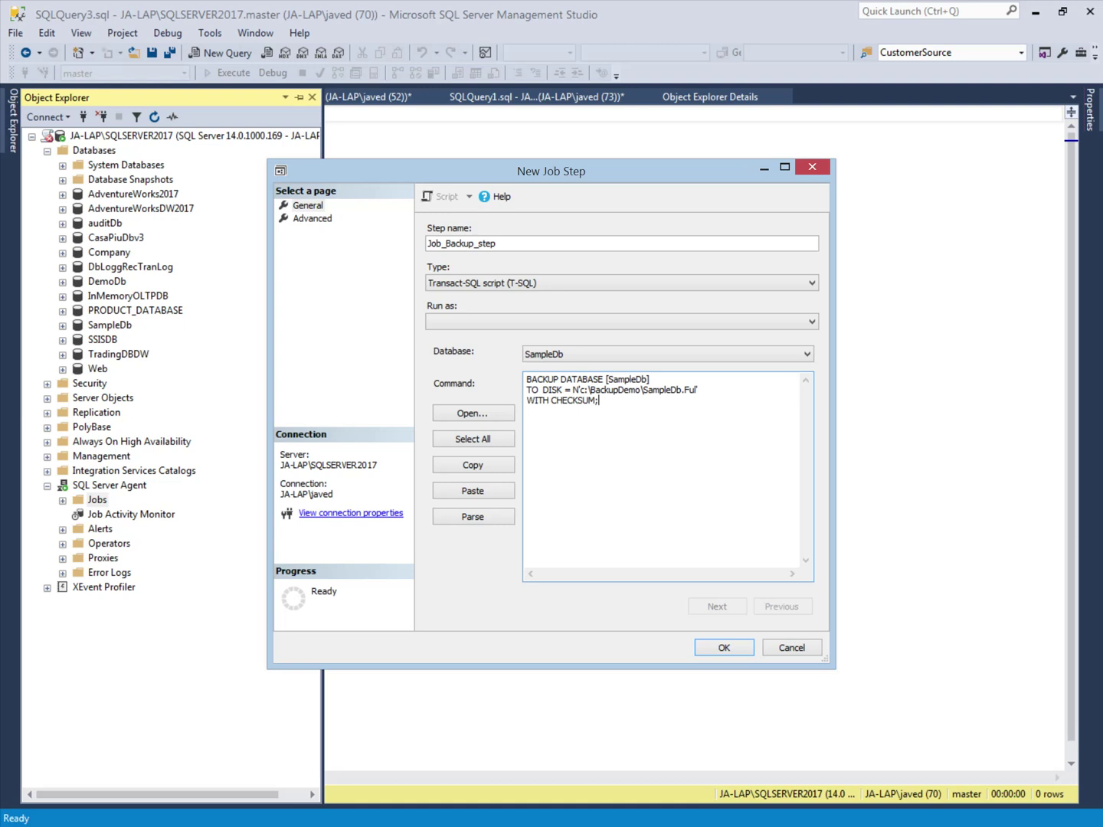
pyautogui.click(388, 258)
pyautogui.hotkey('shift', 'Home')
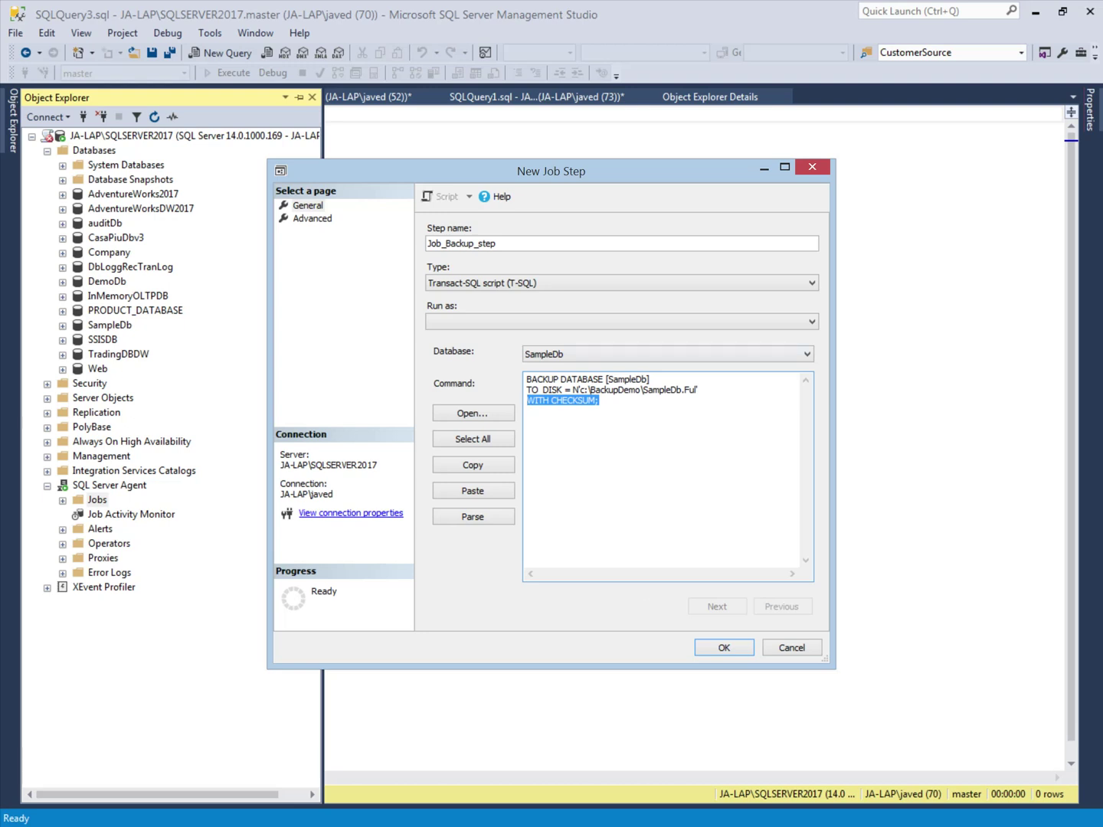
pyautogui.press('End')
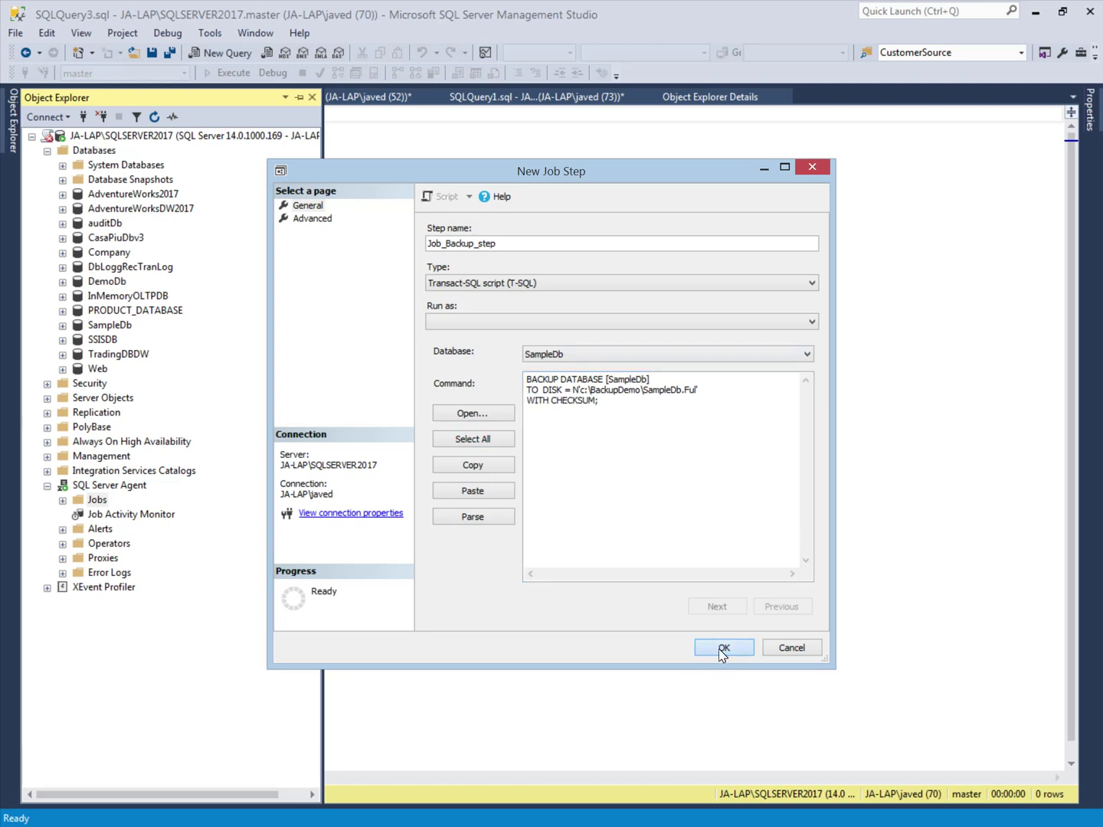
pyautogui.click(722, 648)
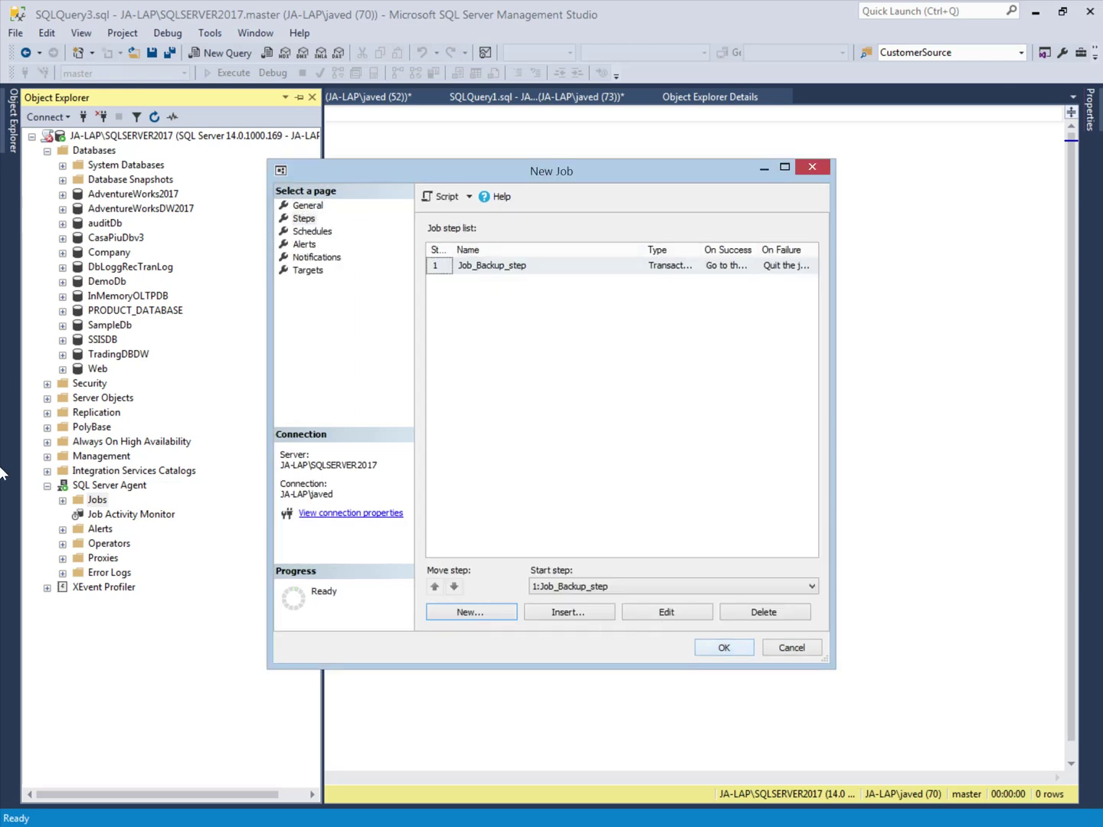
# Step: On the Schedules page, review existing schedules in Pick Schedule, then cancel without choosing
pyautogui.click(311, 231)
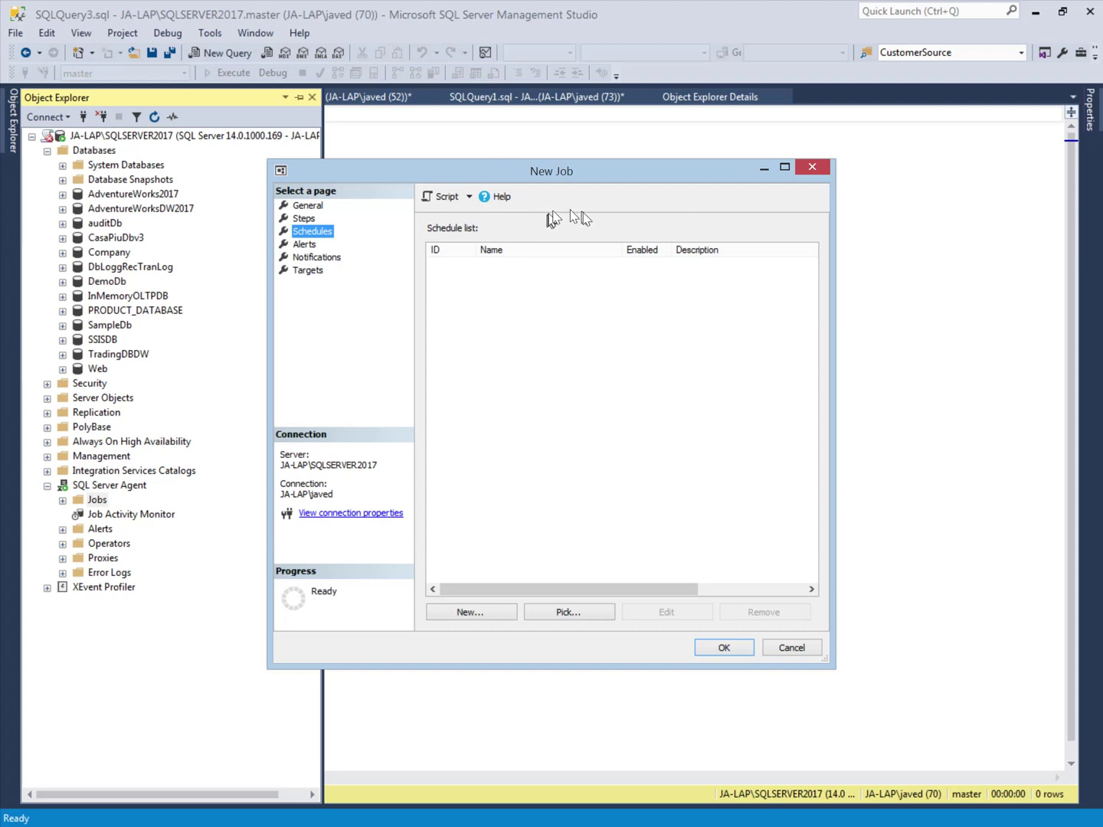
pyautogui.click(567, 616)
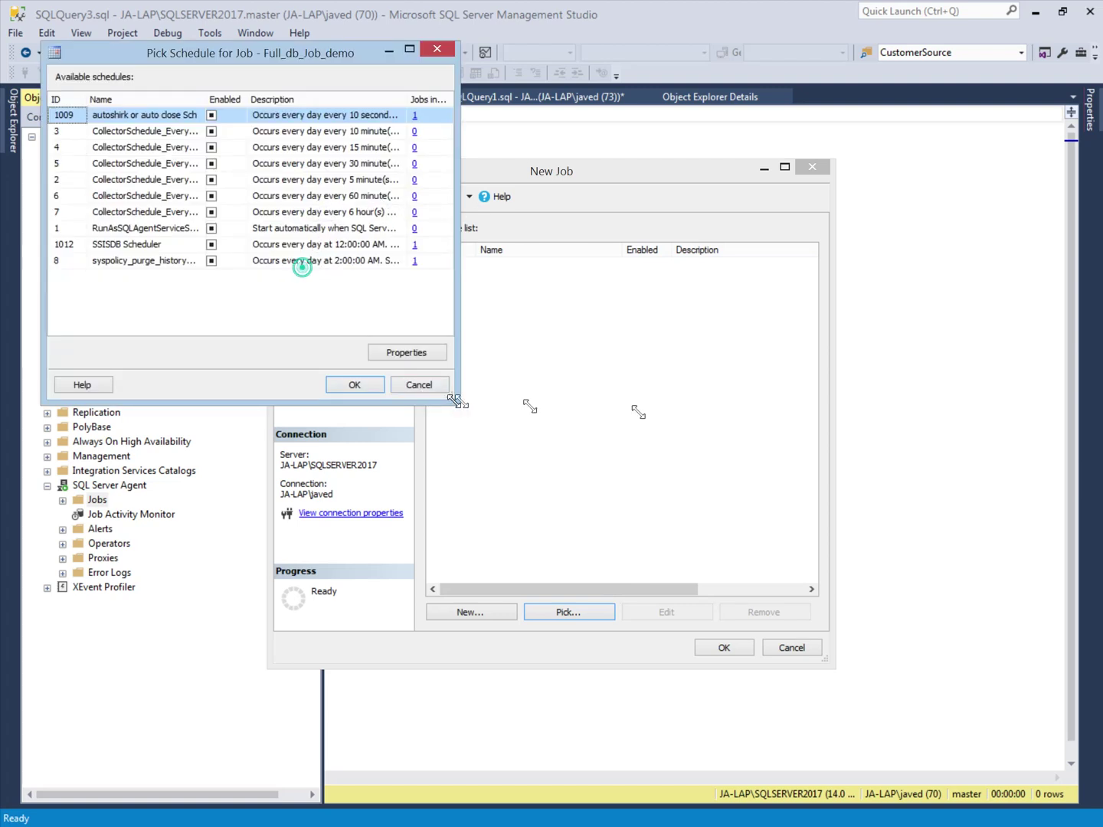
pyautogui.moveTo(453, 399); pyautogui.dragTo(770, 450)
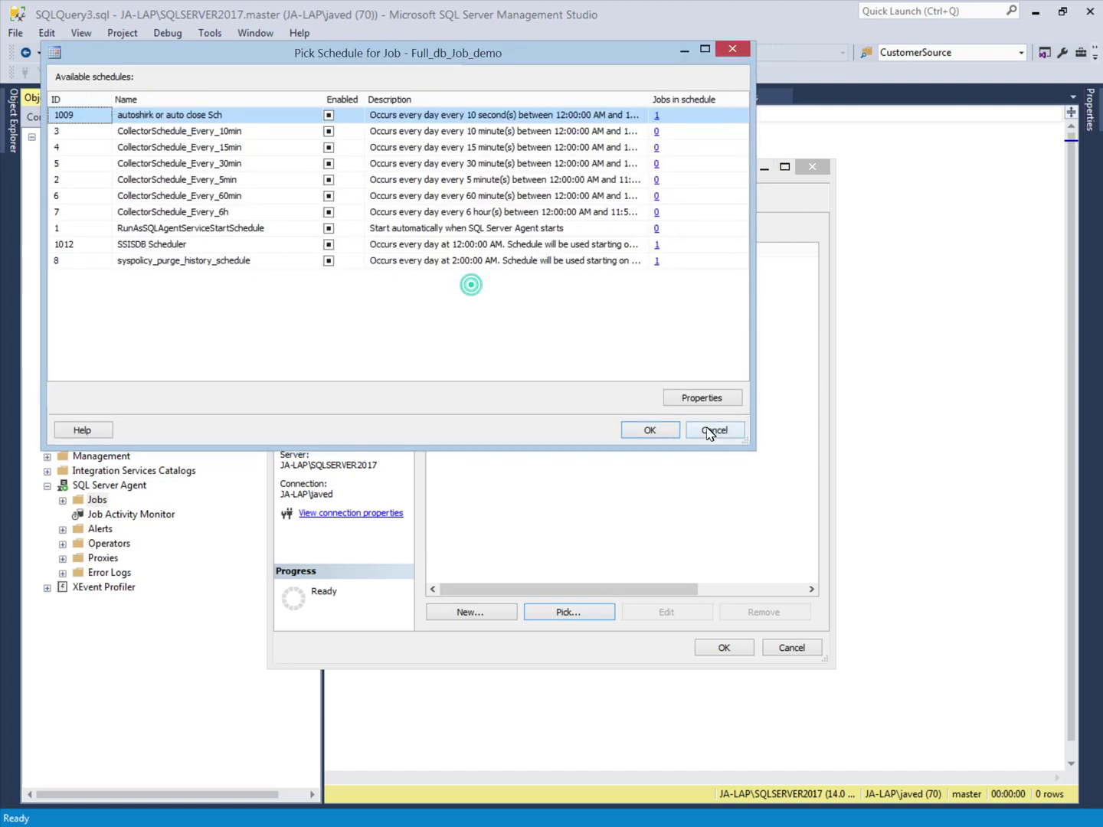
pyautogui.press('Escape')
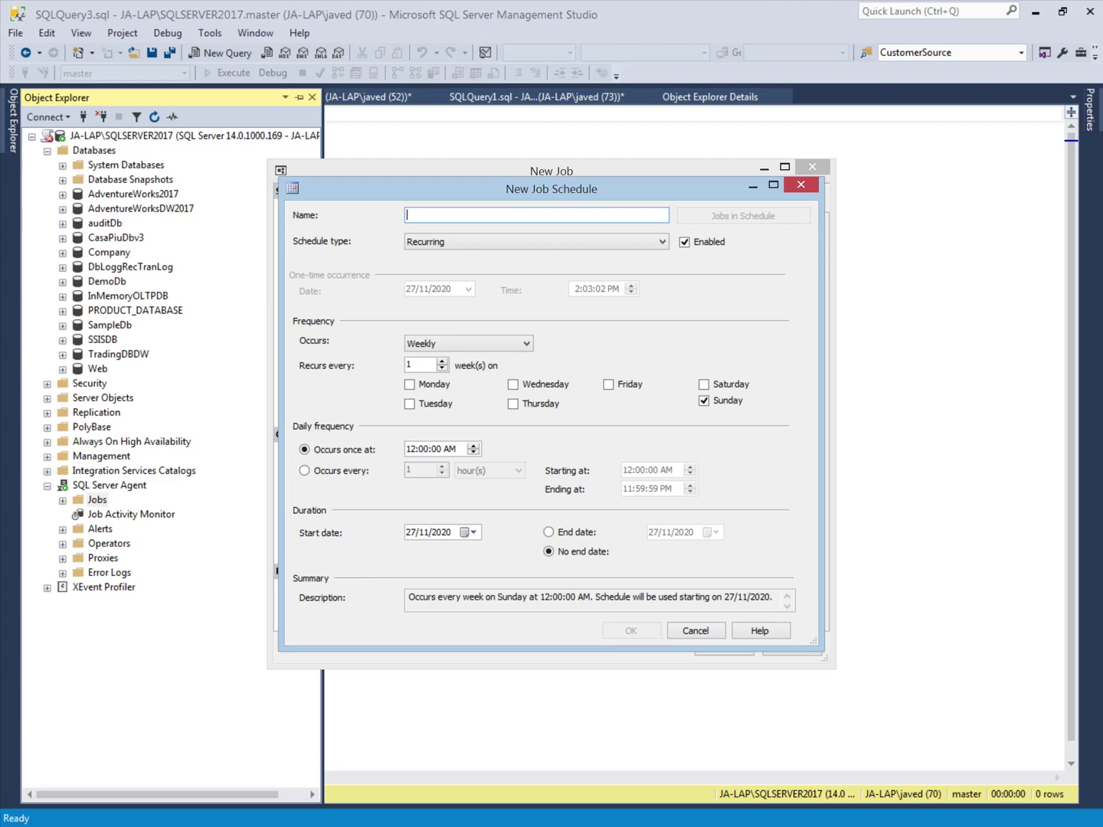
pyautogui.write('JO')
# Step: Save schedule Backup_Job_Sch running weekly on Sunday at 10:00:00 PM
pyautogui.press('BackSpace')
pyautogui.press('BackSpace')
pyautogui.press('BackSpace')
pyautogui.write('Back_Job_Sch')
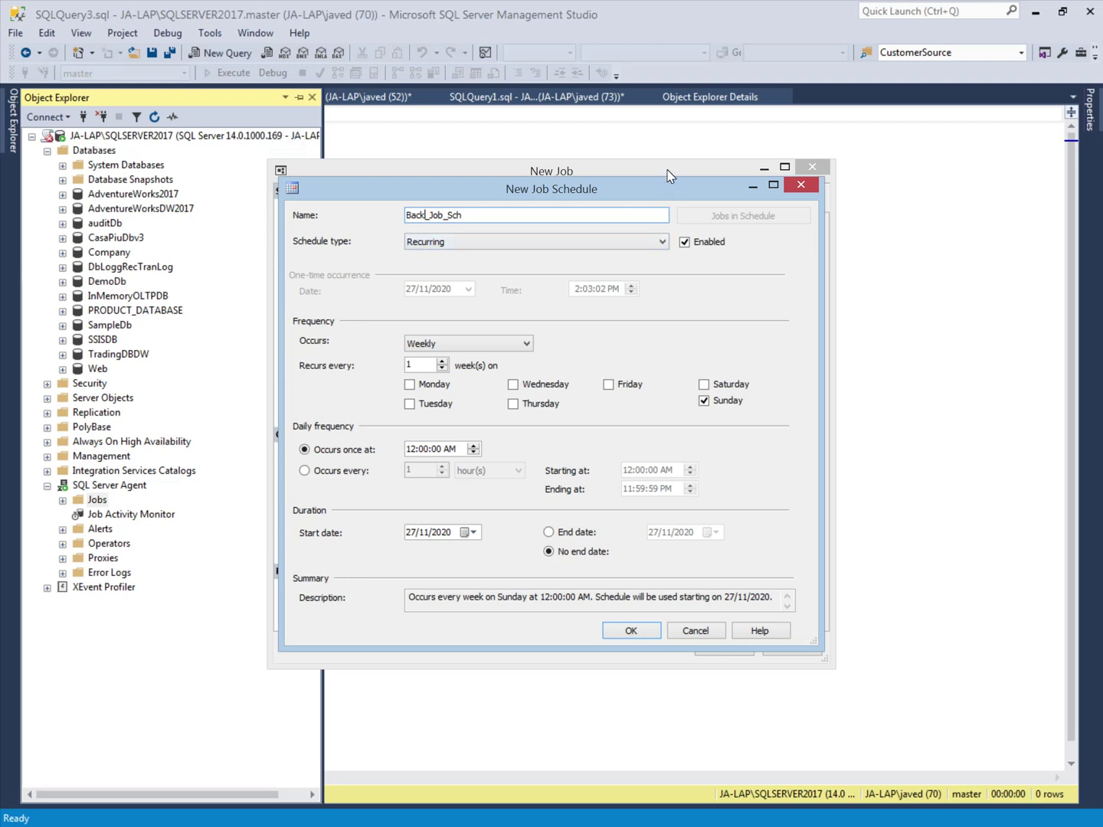
pyautogui.write('up')
pyautogui.moveTo(662, 190); pyautogui.dragTo(664, 110)
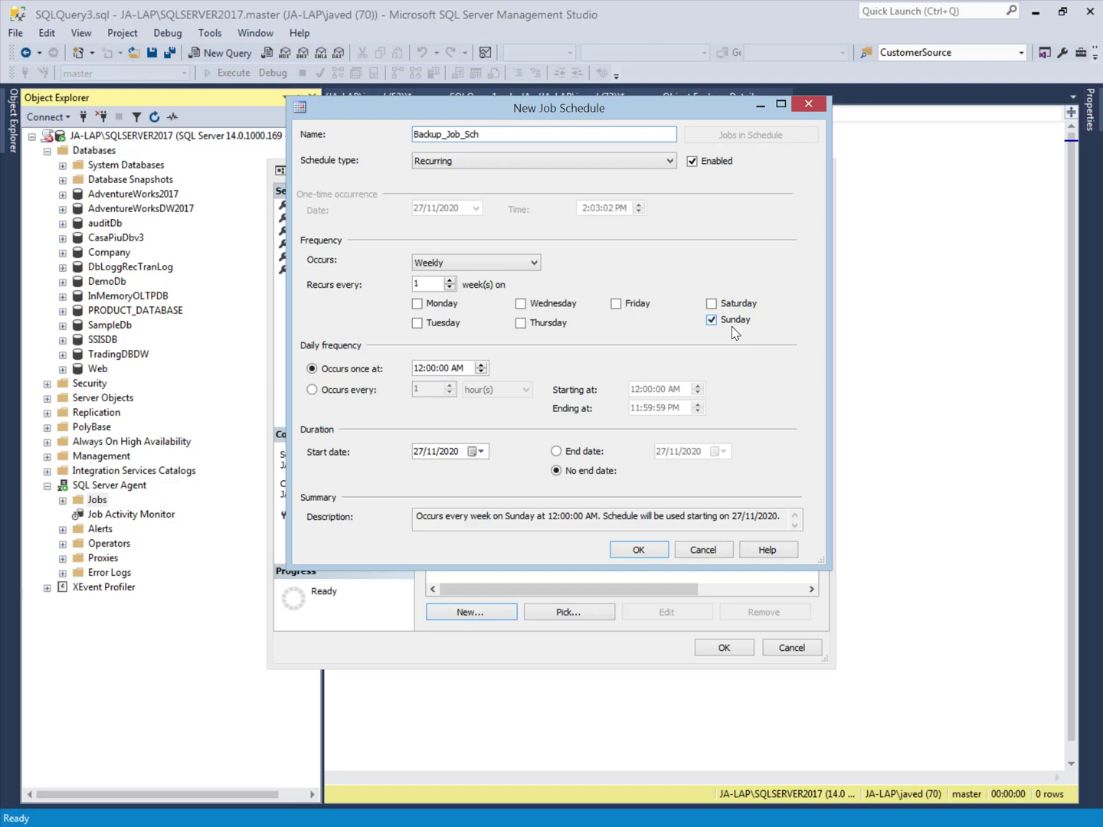
pyautogui.click(420, 369)
pyautogui.write('10')
pyautogui.click(458, 367)
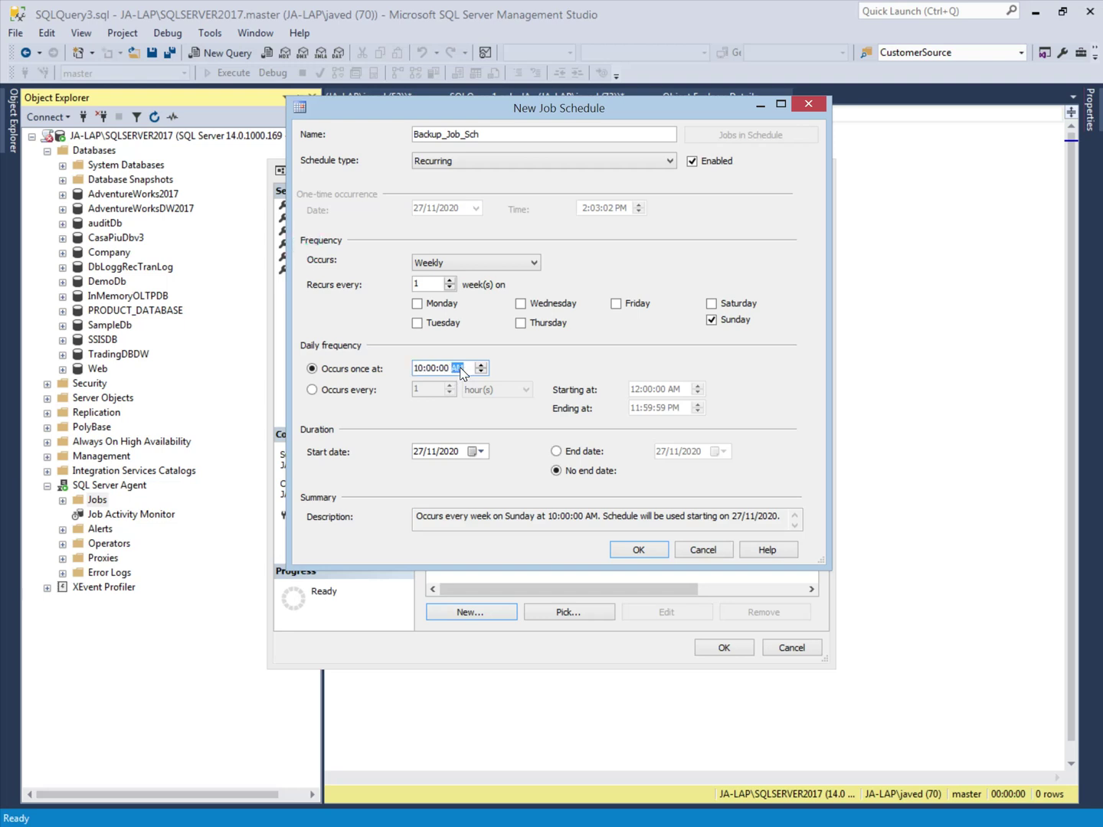
pyautogui.press('p')
pyautogui.click(636, 553)
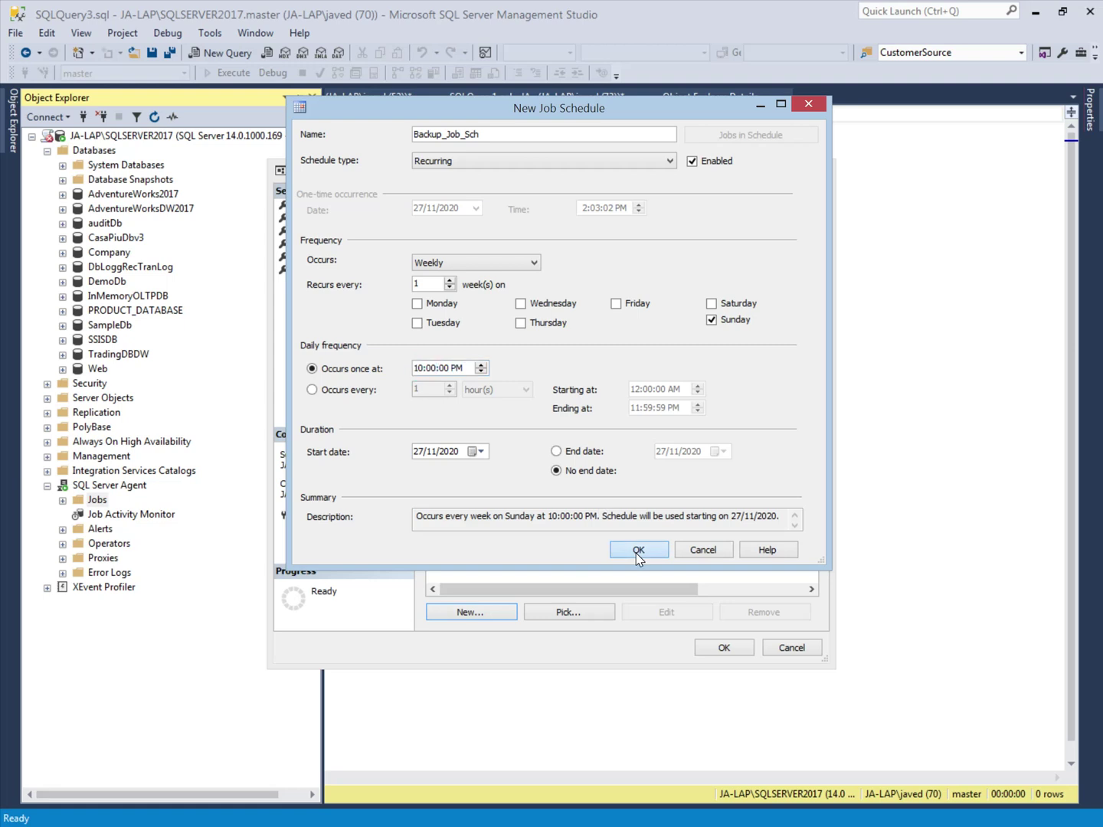
pyautogui.click(636, 553)
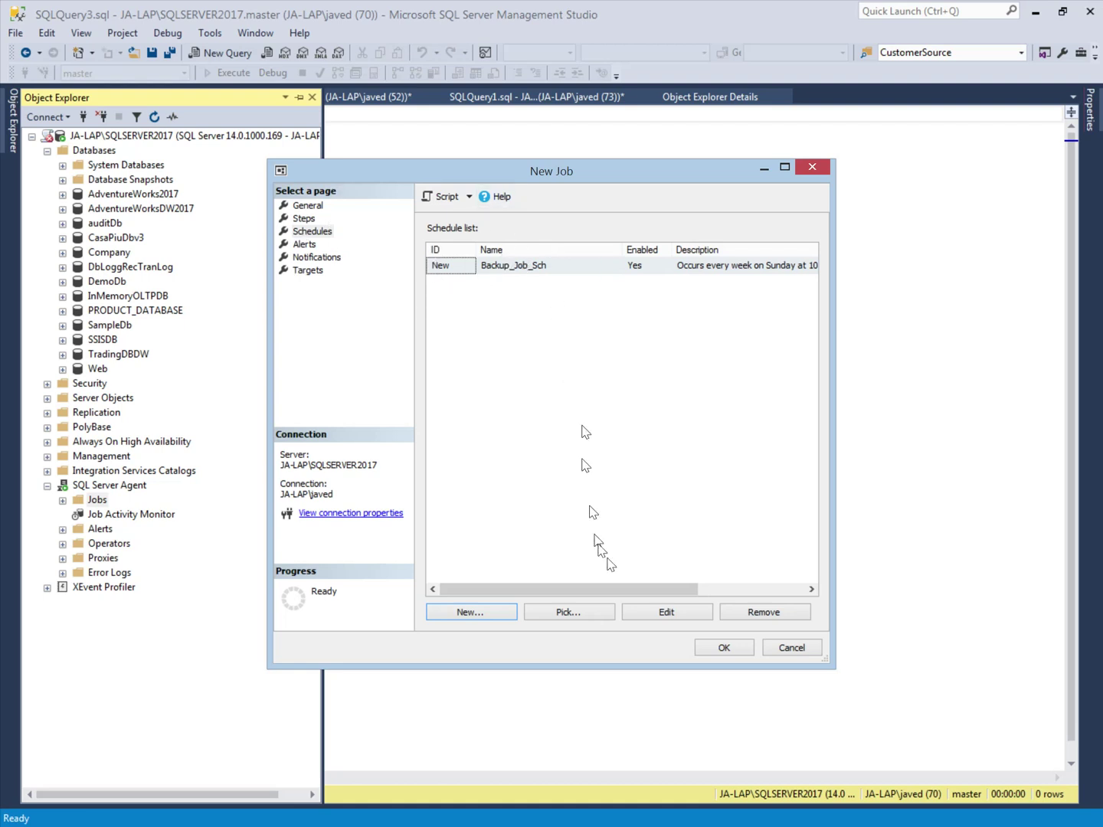
# Step: Review the Alerts and Notifications pages, then create the Full_db_Job_demo job
pyautogui.click(304, 243)
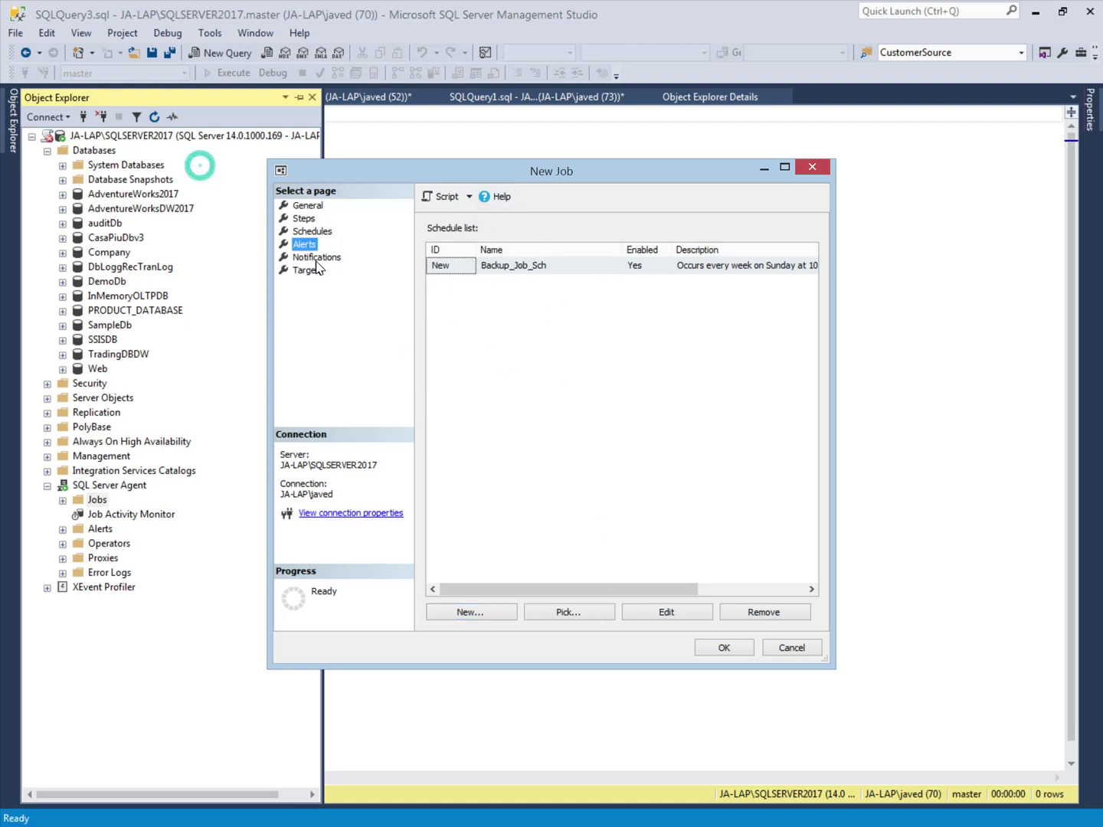
pyautogui.click(317, 256)
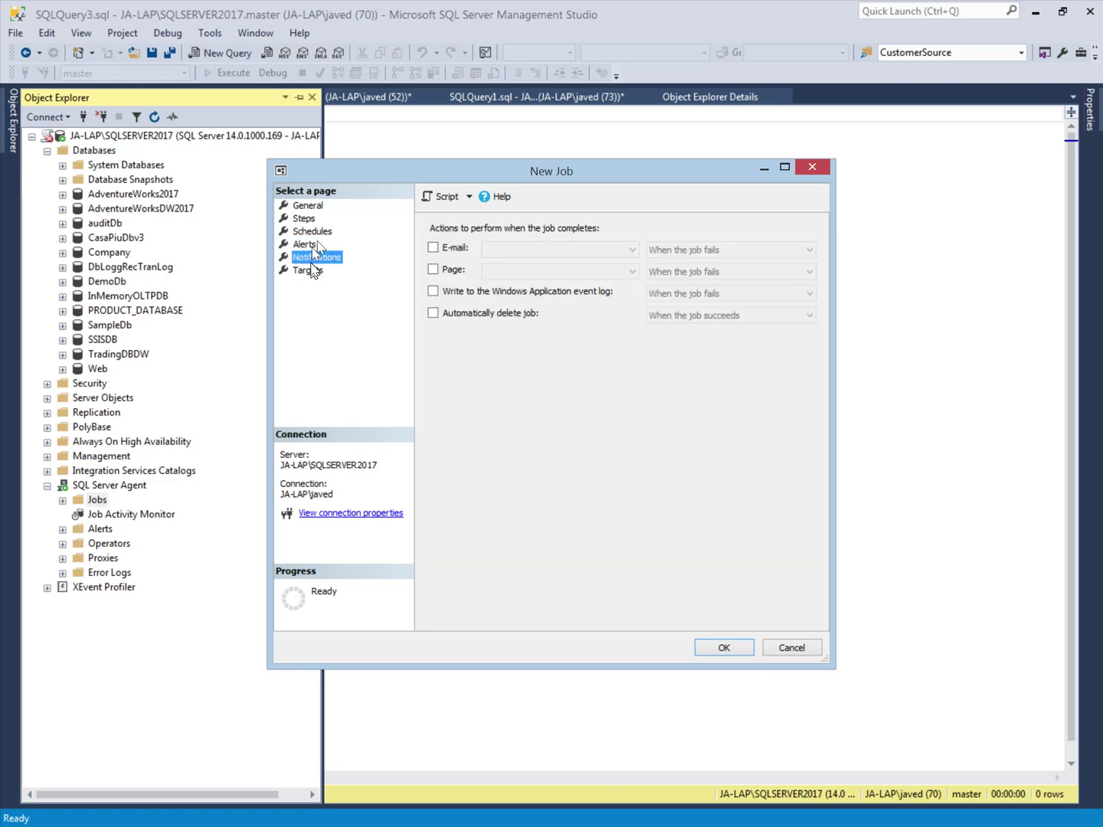
pyautogui.click(304, 246)
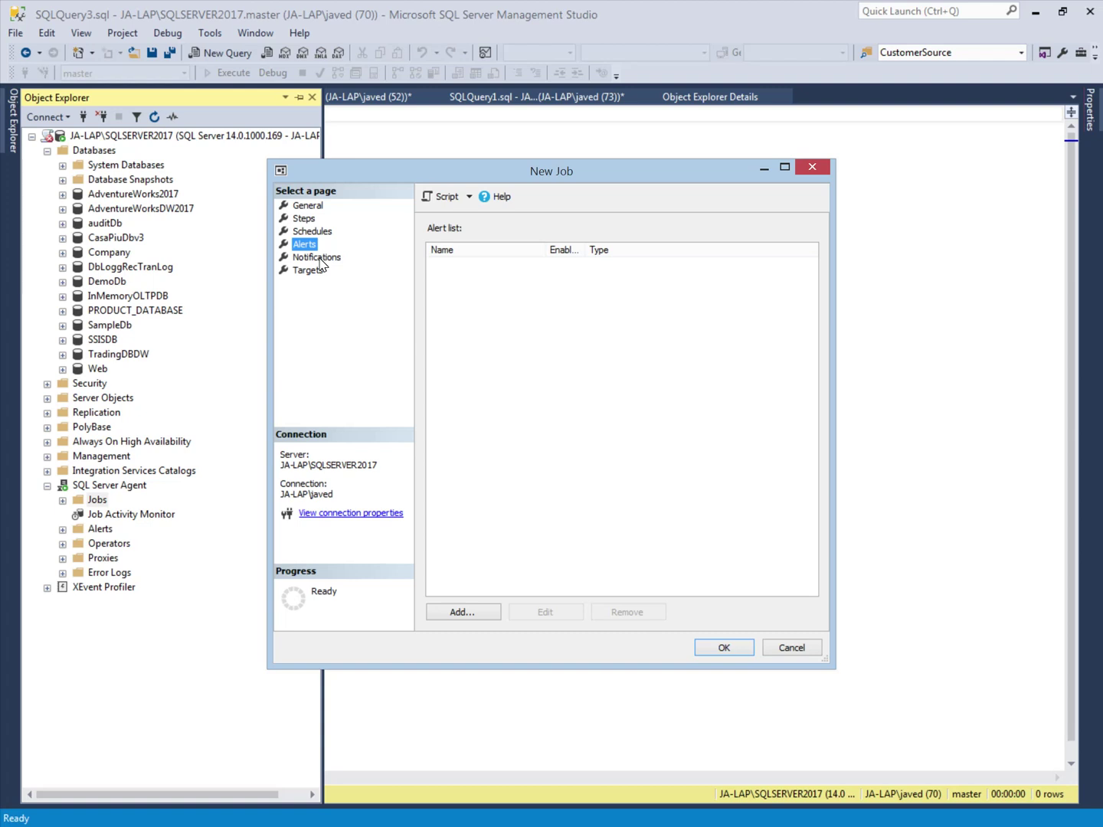
pyautogui.click(316, 257)
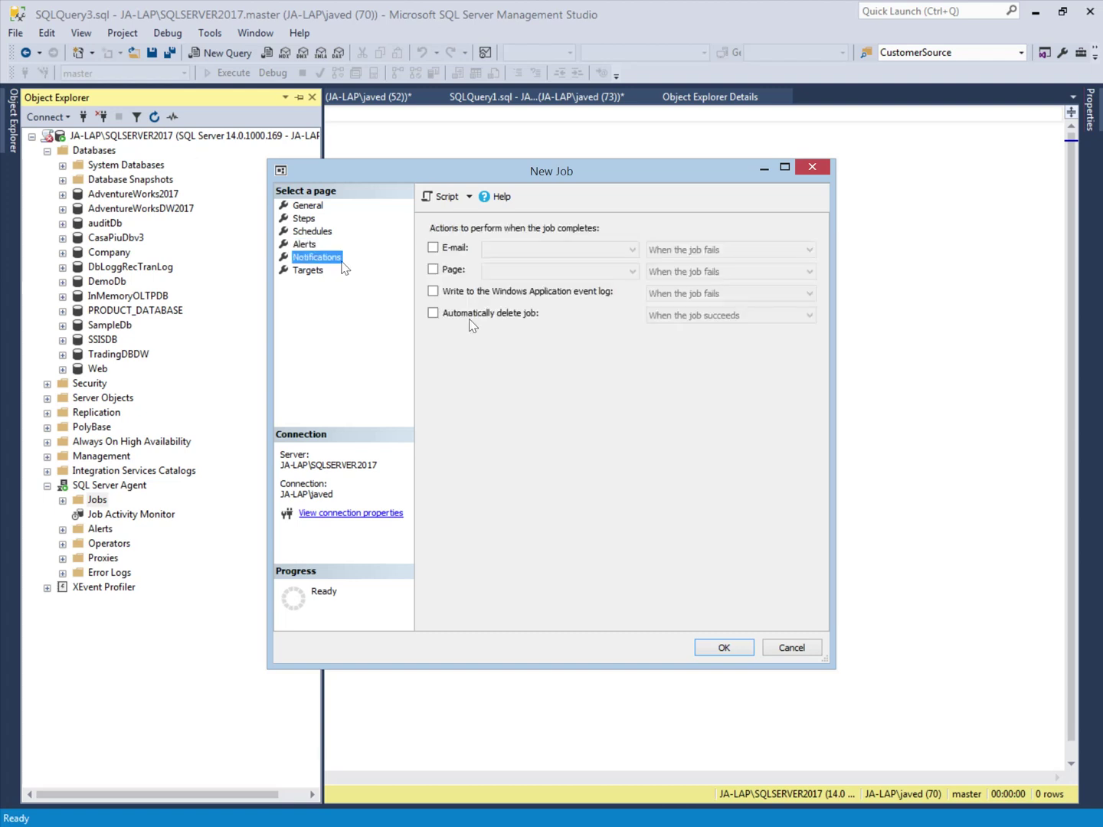
pyautogui.click(719, 648)
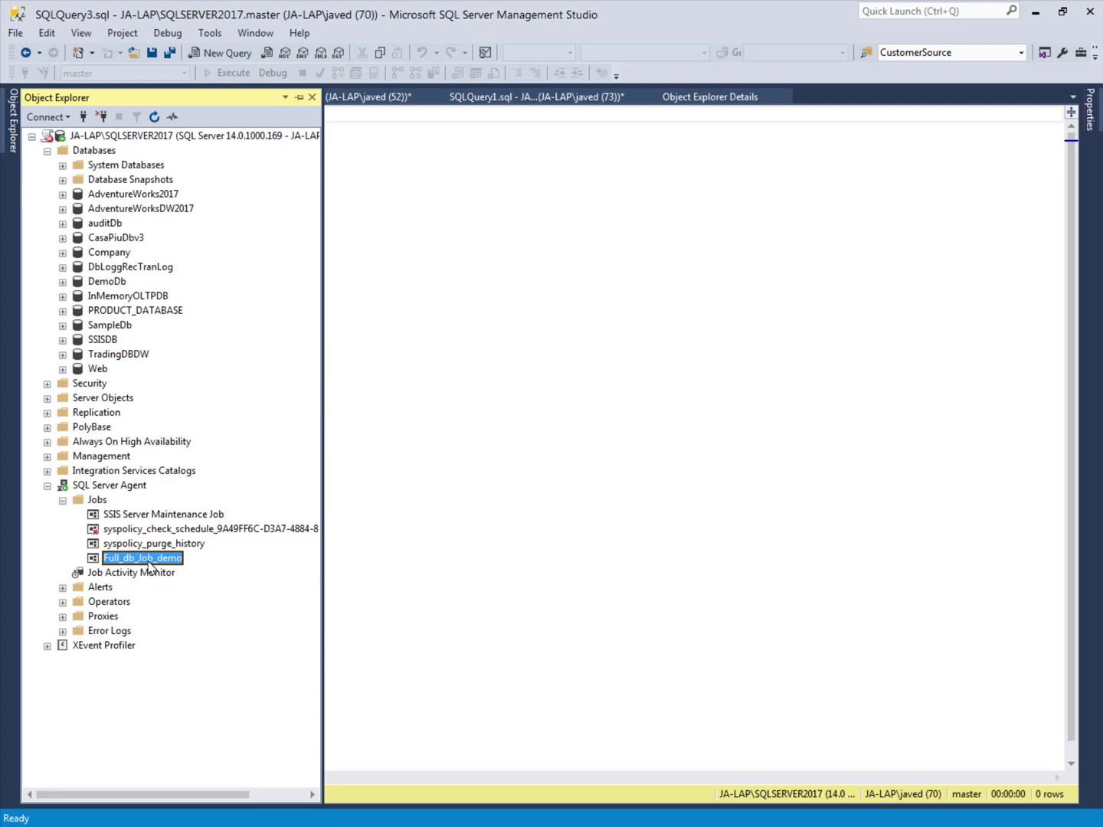
# Step: Run Full_db_Job_demo manually and close the Success report
pyautogui.rightClick(148, 560)
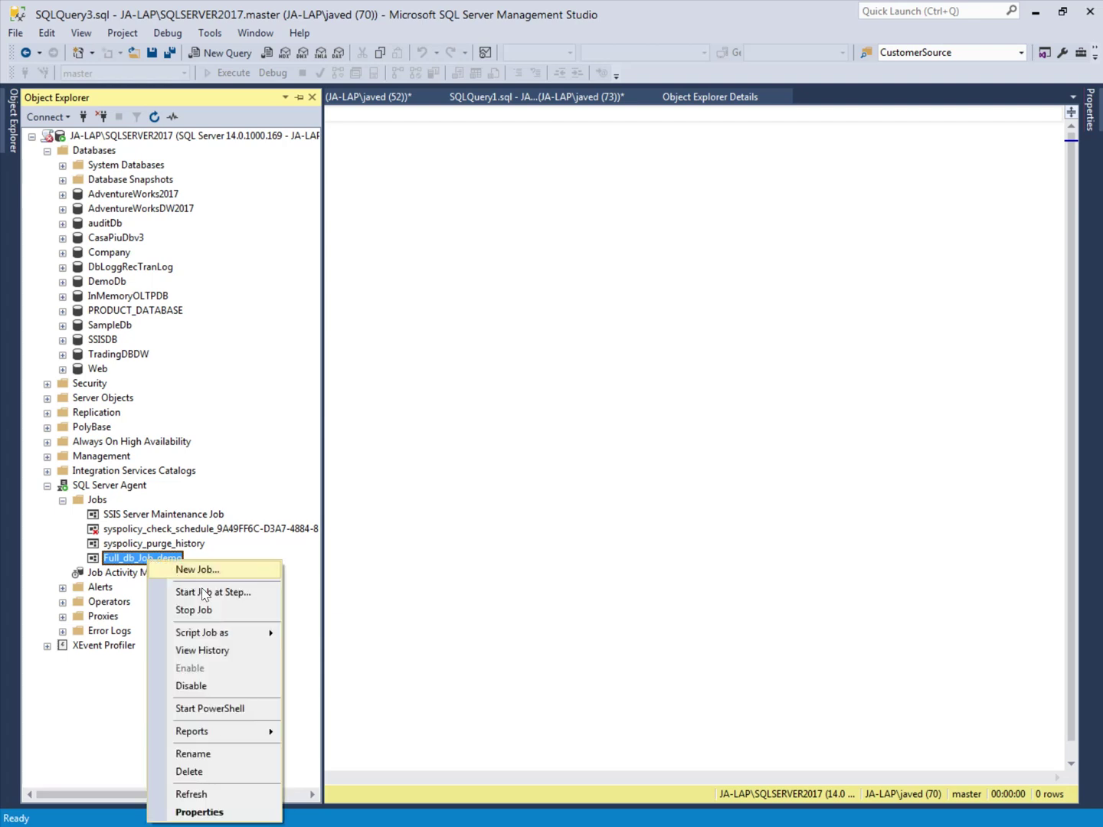
pyautogui.click(205, 593)
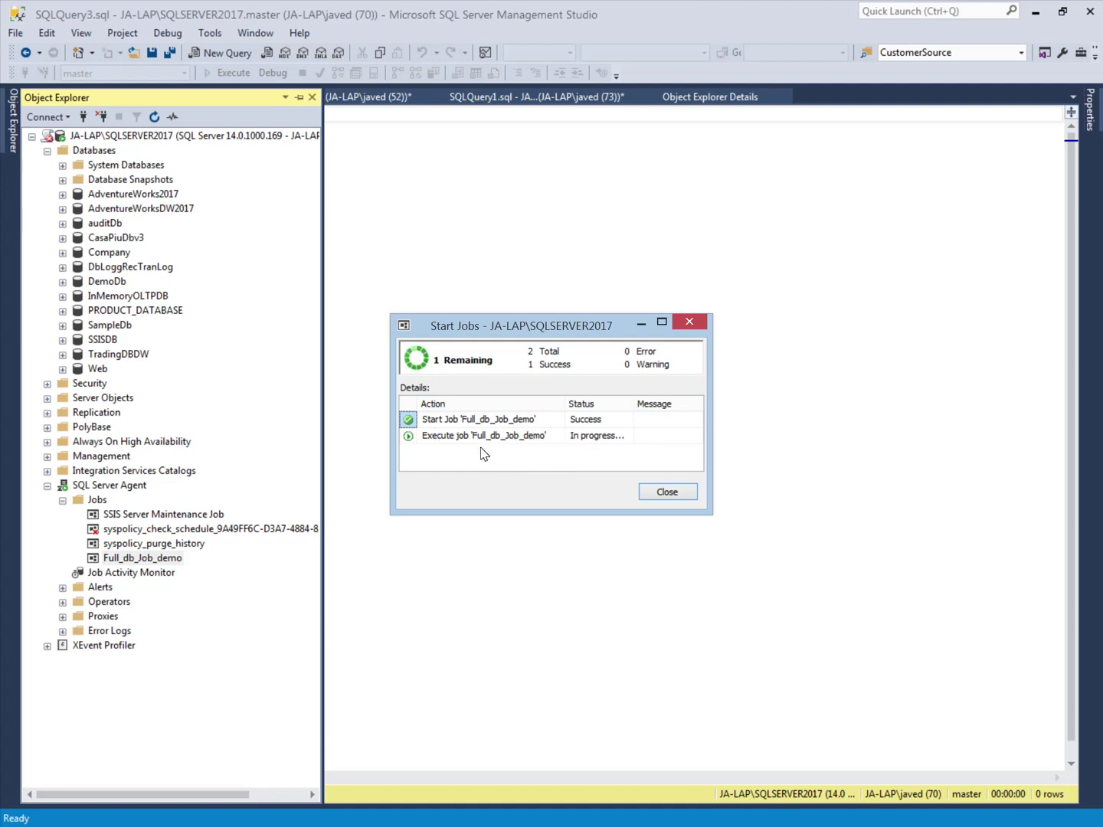
pyautogui.click(666, 494)
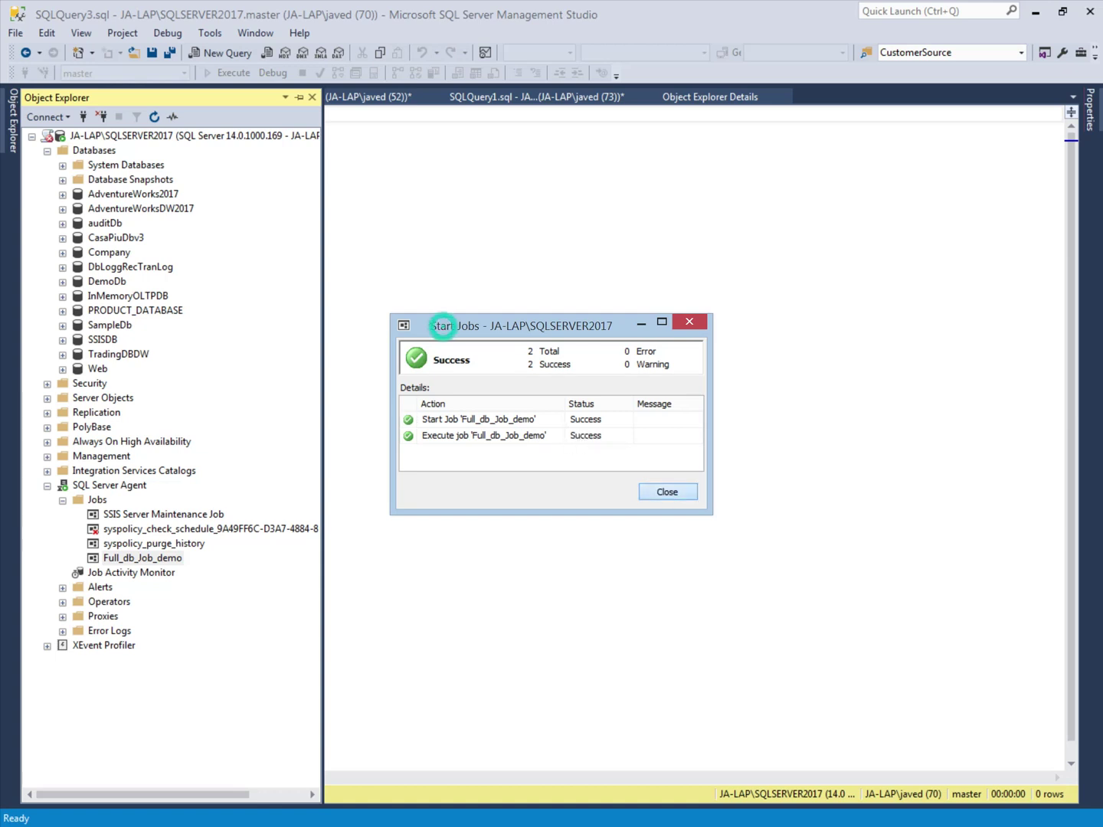
pyautogui.rightClick(160, 562)
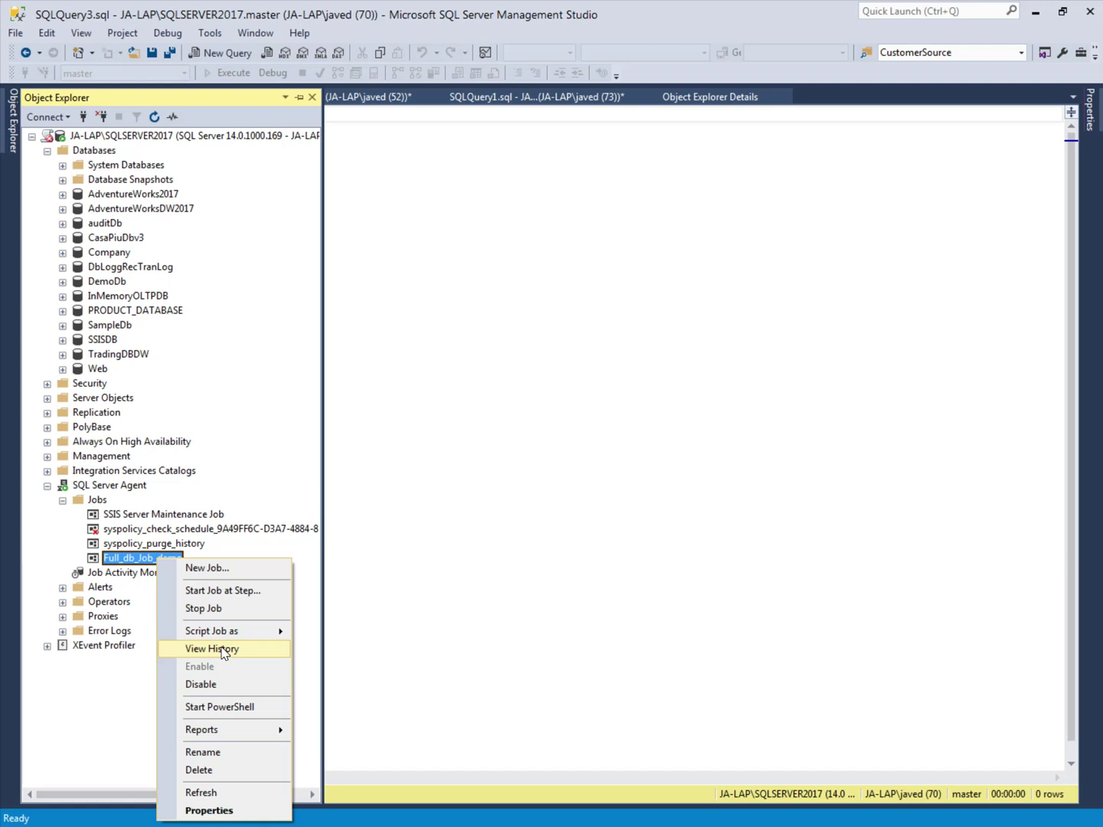
pyautogui.click(222, 649)
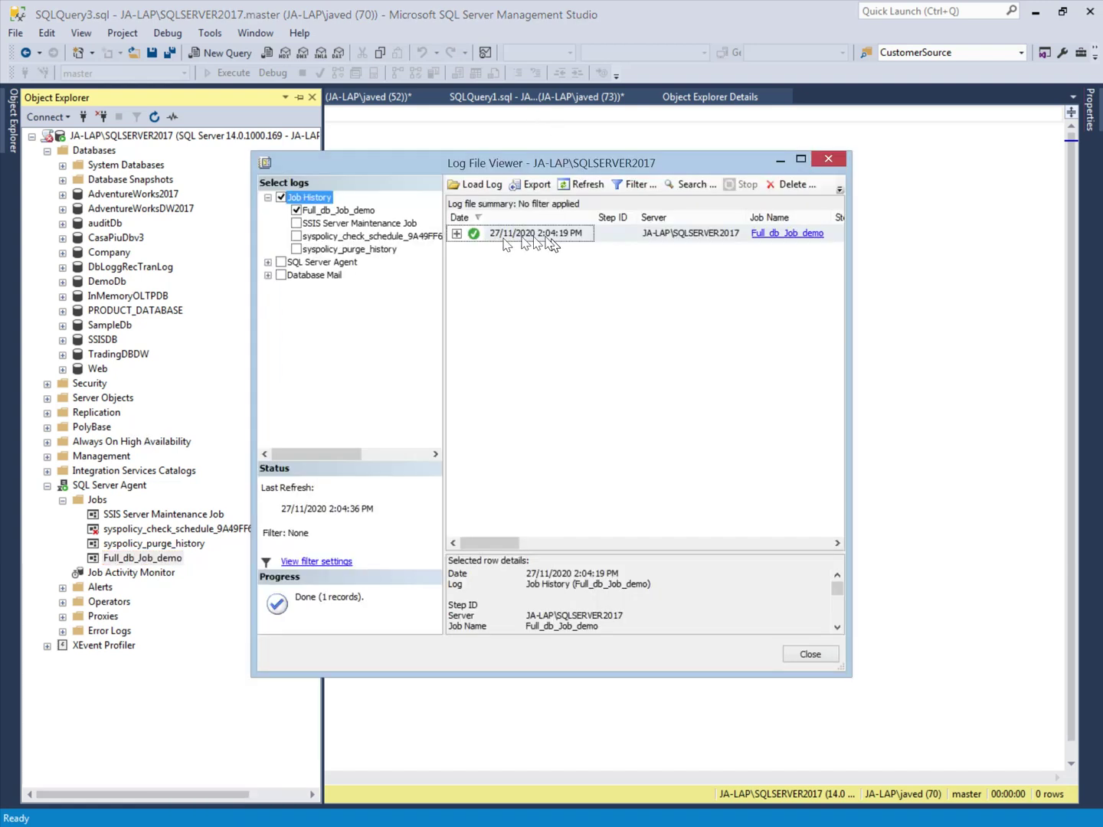
pyautogui.click(461, 239)
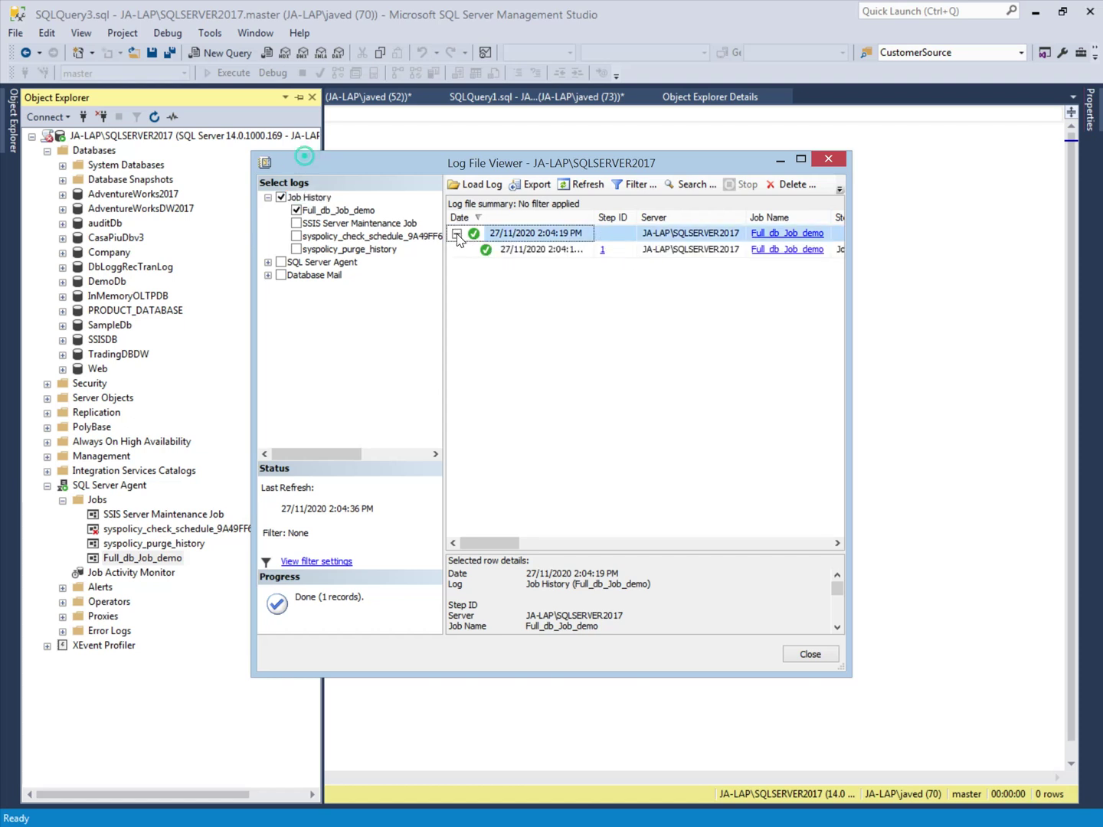
pyautogui.click(455, 233)
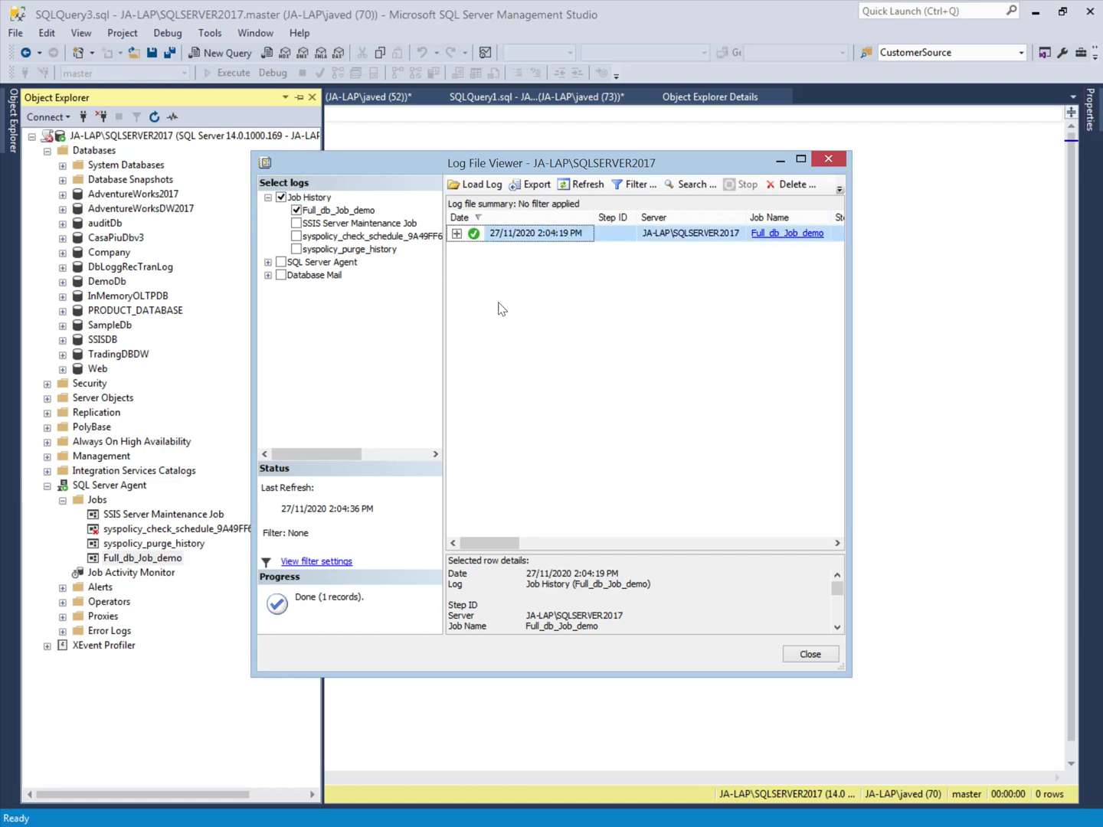
pyautogui.click(812, 655)
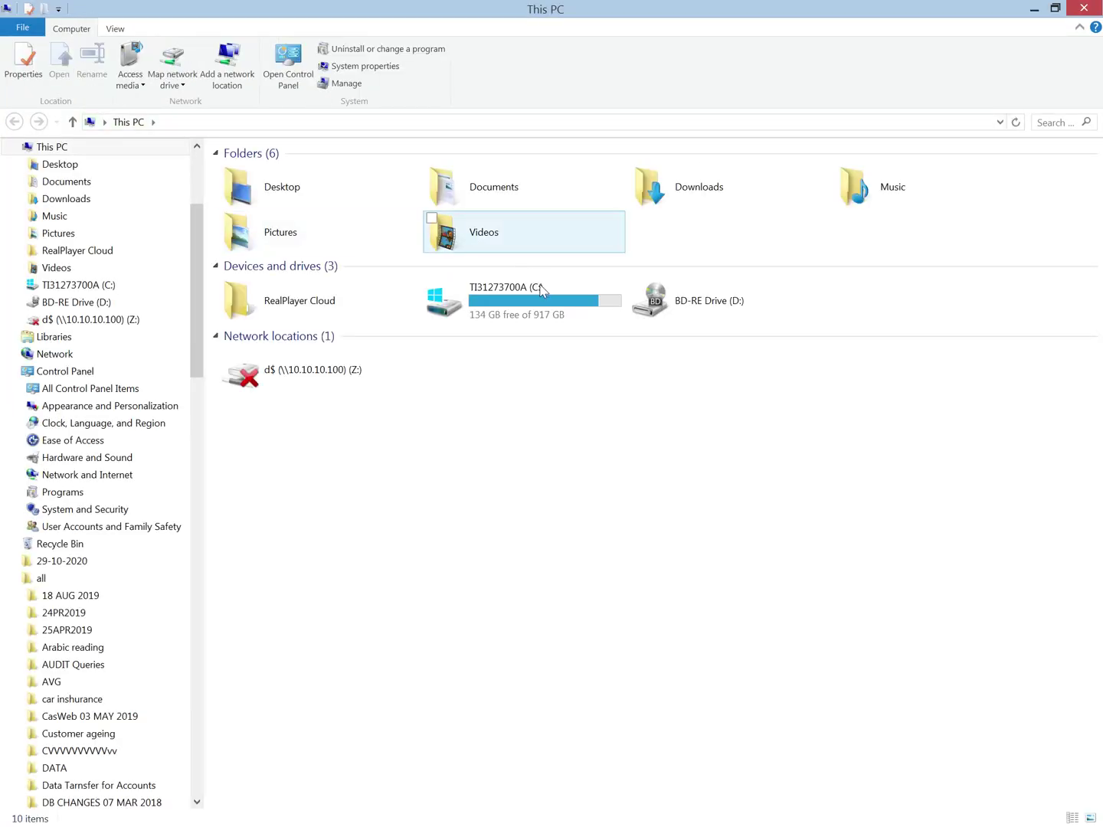
# Step: Open C:\BackupDemo to find SampleDb.Ful (67,744 KB, 27/11/2020 2:04 PM)
pyautogui.click(524, 300)
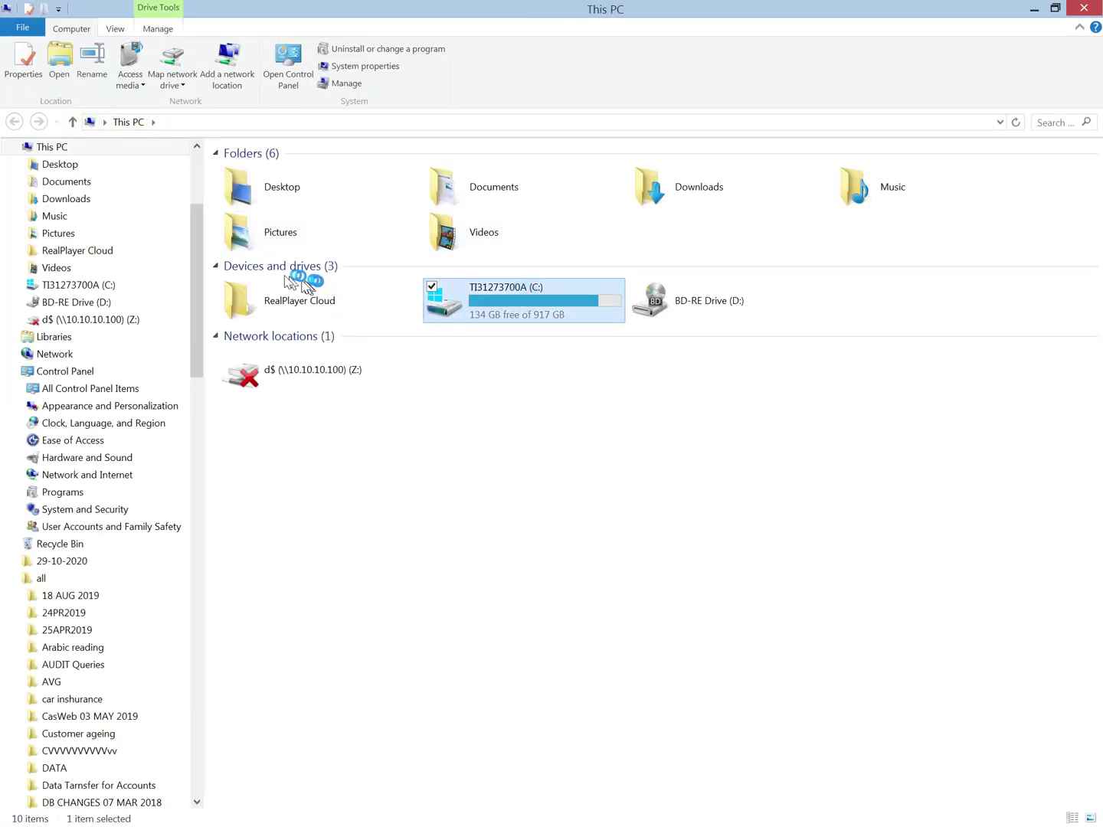
pyautogui.press('Return')
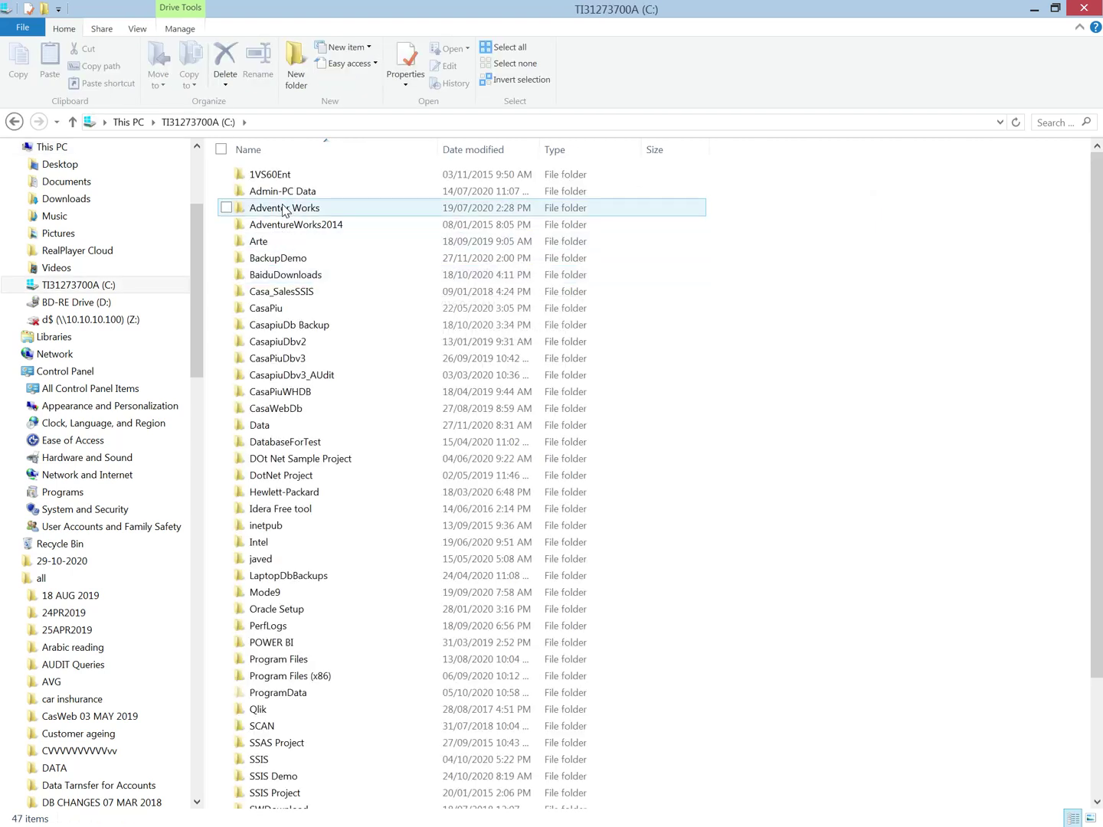
pyautogui.click(278, 258)
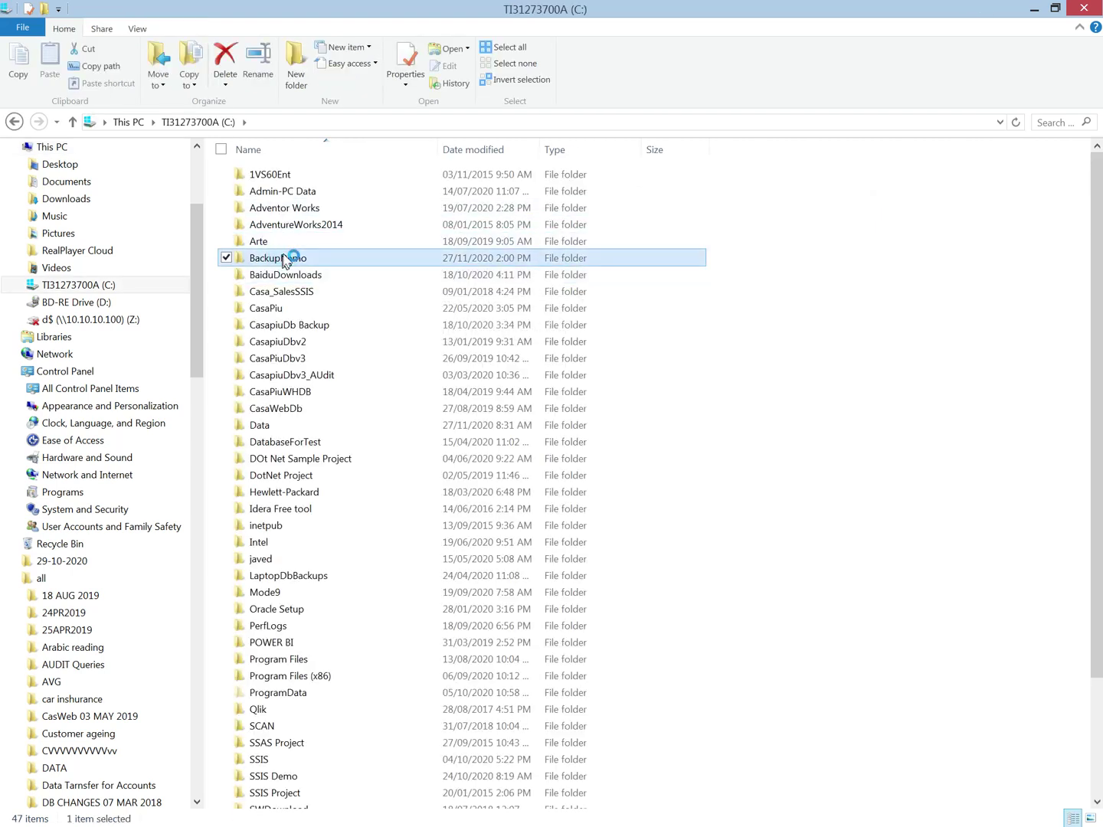
pyautogui.doubleClick(285, 259)
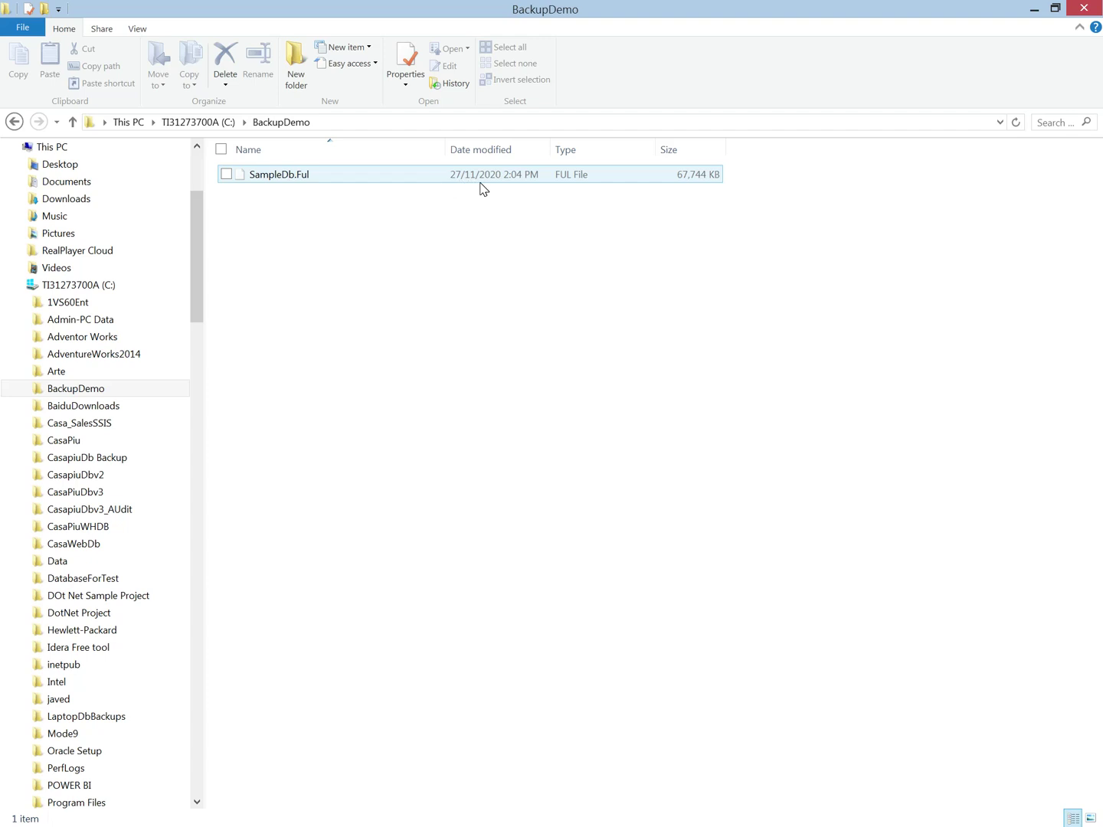